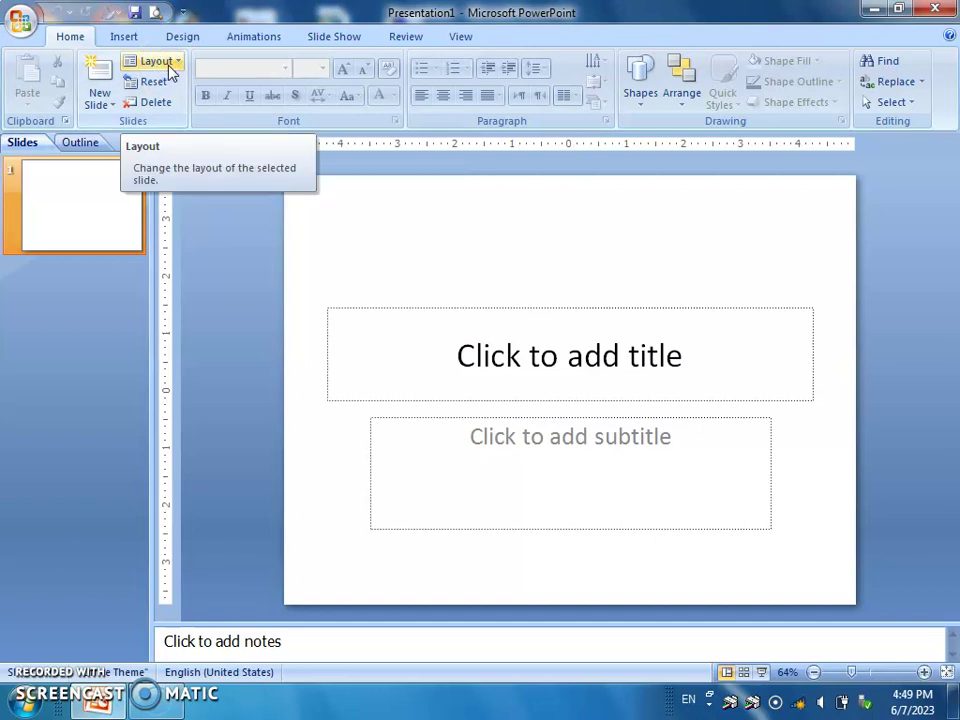
Switch the first slide to the Blank layout
{"action": "left_click", "coordinate": [158, 62]}
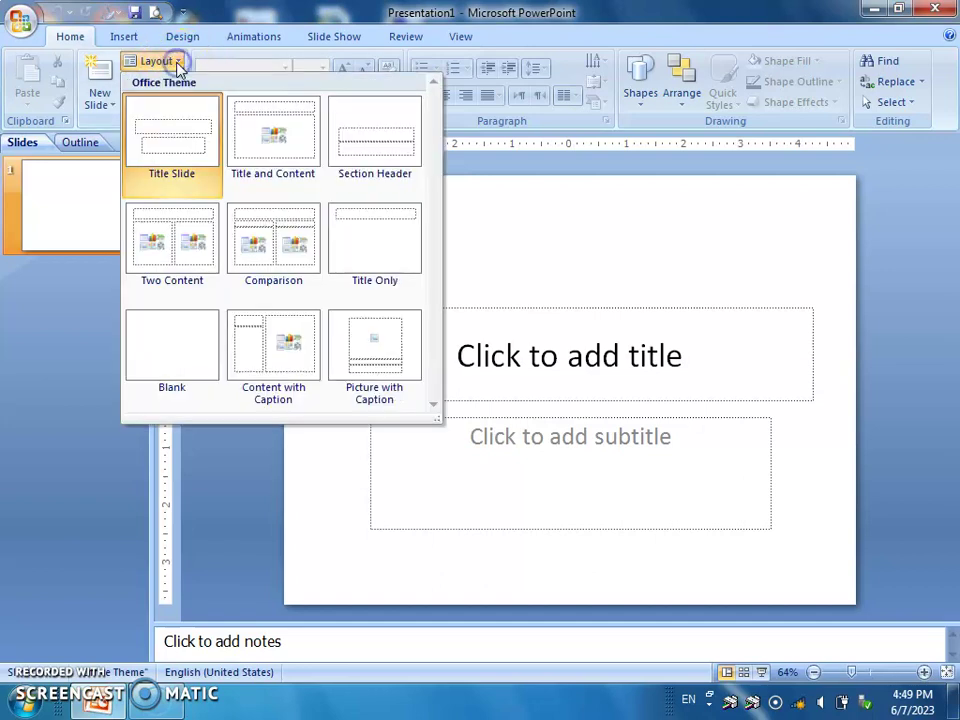
{"action": "left_click", "coordinate": [210, 365]}
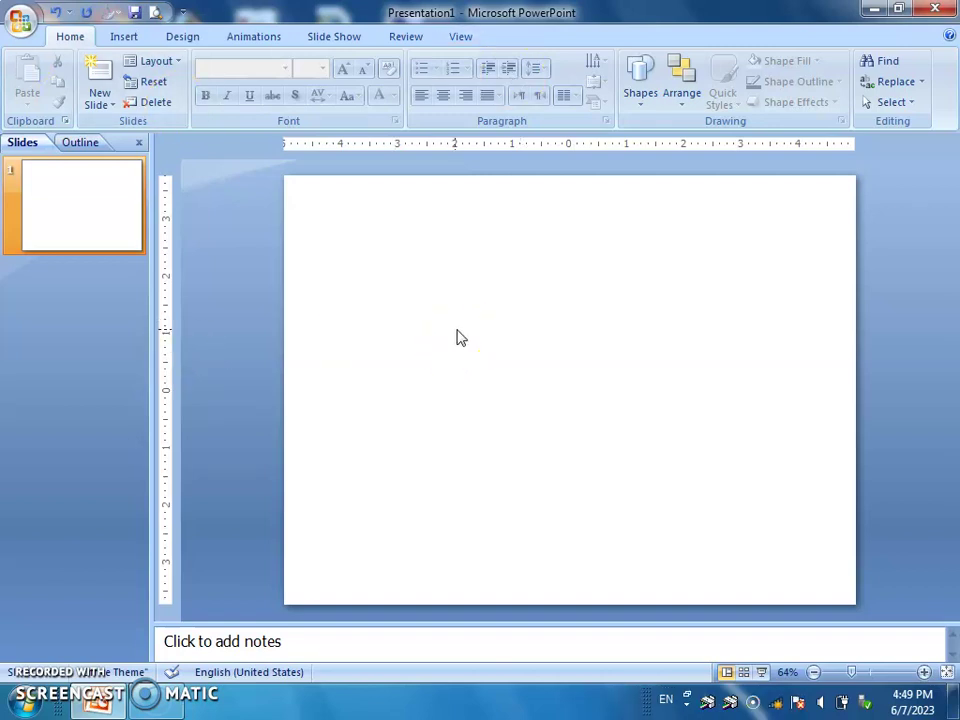
Draw a 5-inch oval circle centred on the blank slide
{"action": "left_click", "coordinate": [130, 38]}
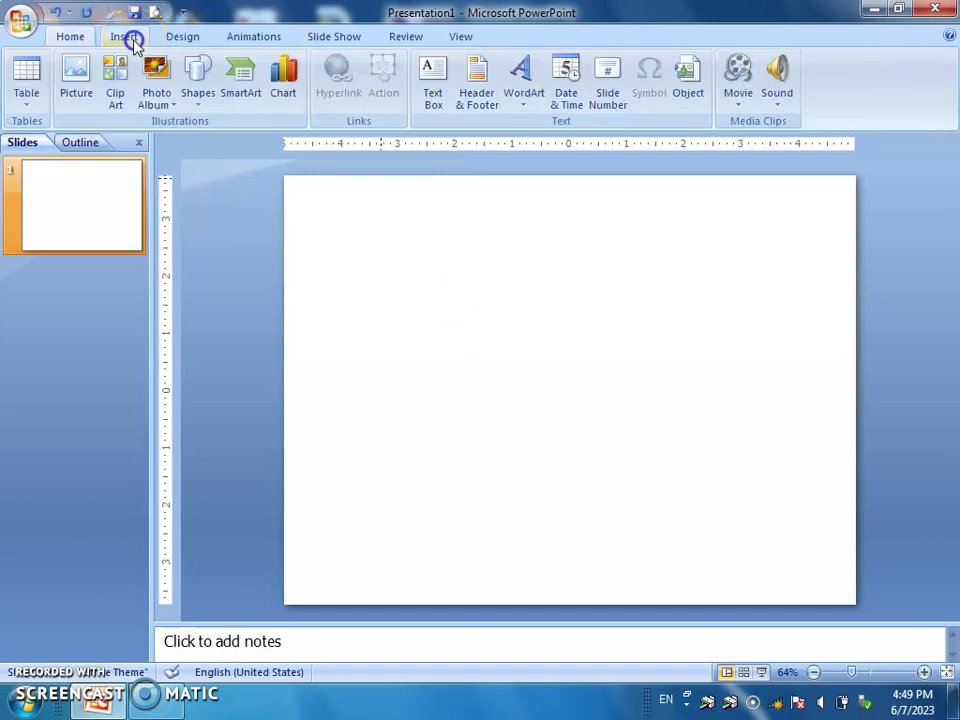
{"action": "left_click", "coordinate": [200, 100]}
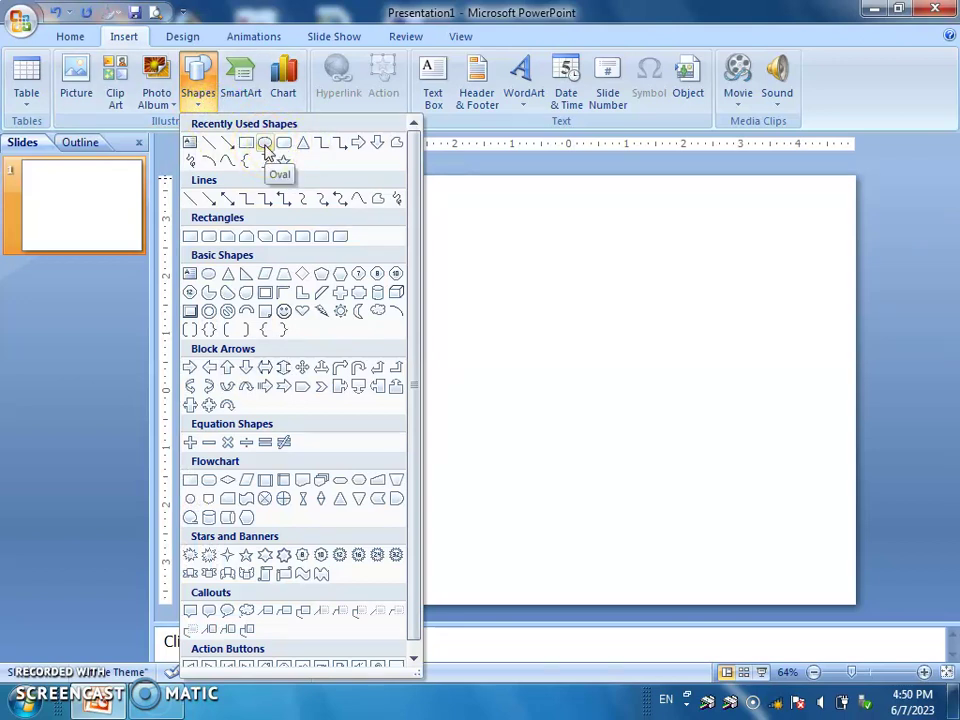
{"action": "left_click", "coordinate": [266, 146]}
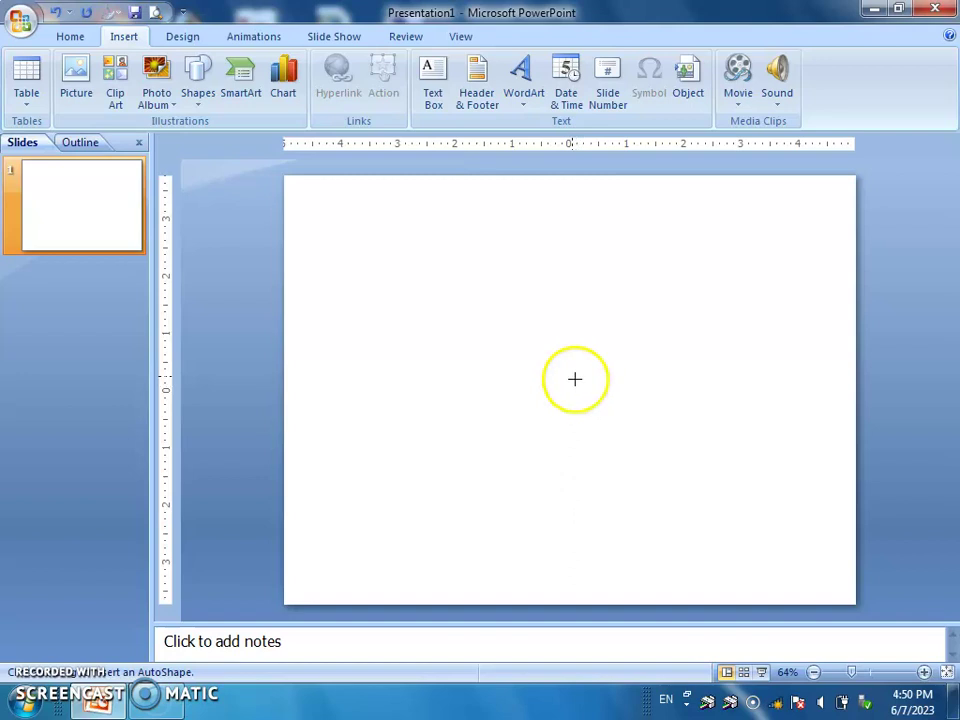
{"action": "mouse_move", "coordinate": [570, 365]}
{"action": "left_mouse_down"}
{"action": "mouse_move", "coordinate": [723, 467]}
{"action": "mouse_move", "coordinate": [712, 462]}
{"action": "left_mouse_up"}
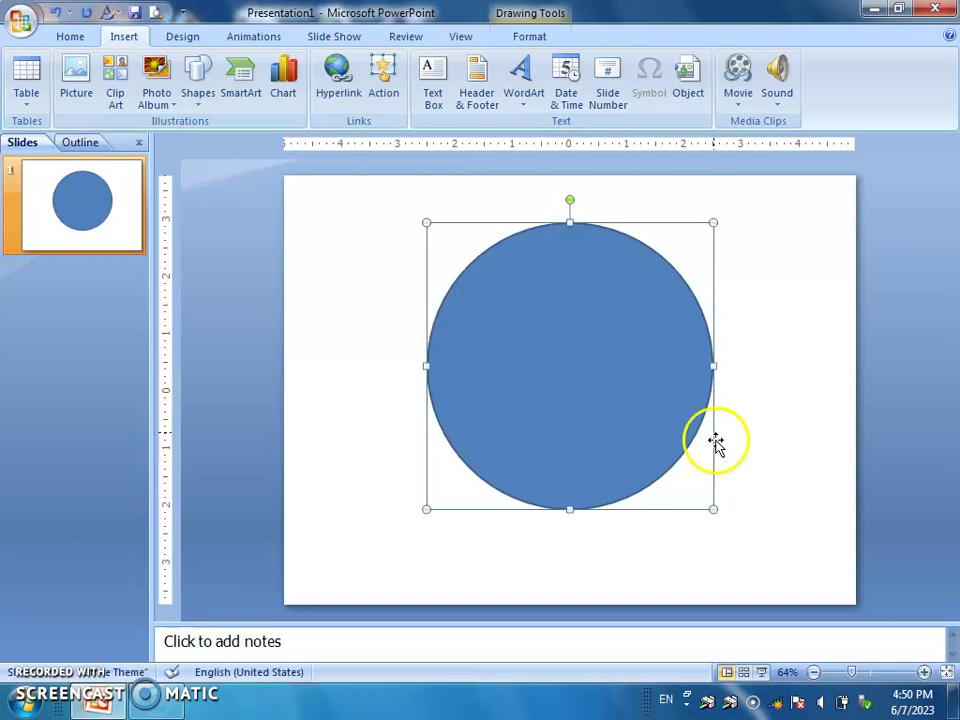
{"action": "left_click", "coordinate": [531, 42]}
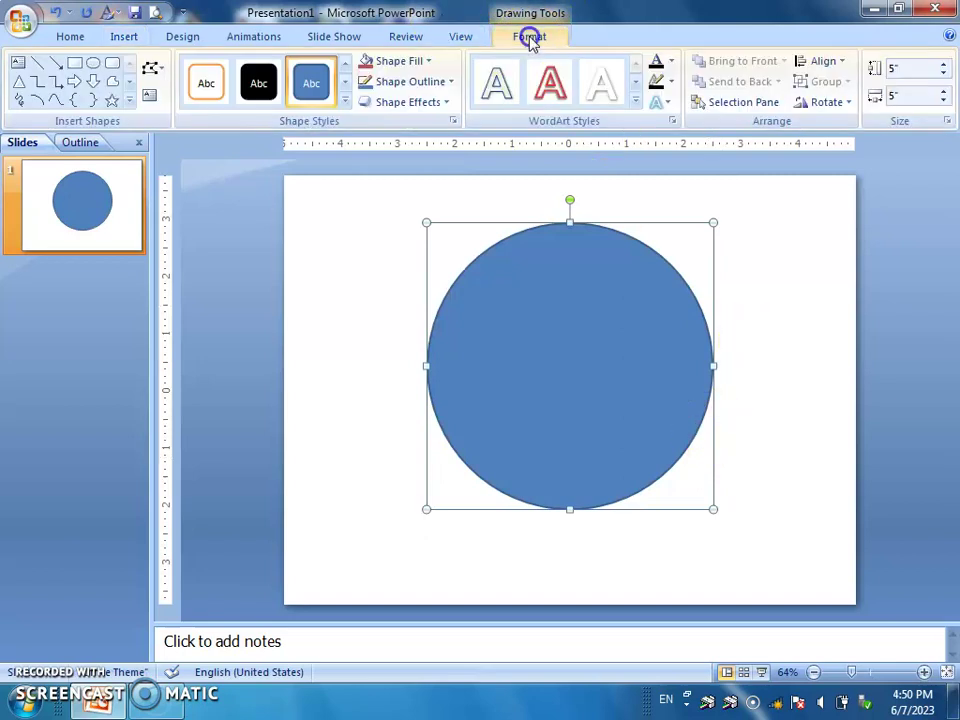
Set the circle to No Fill with a standard Red outline
{"action": "left_click", "coordinate": [403, 61]}
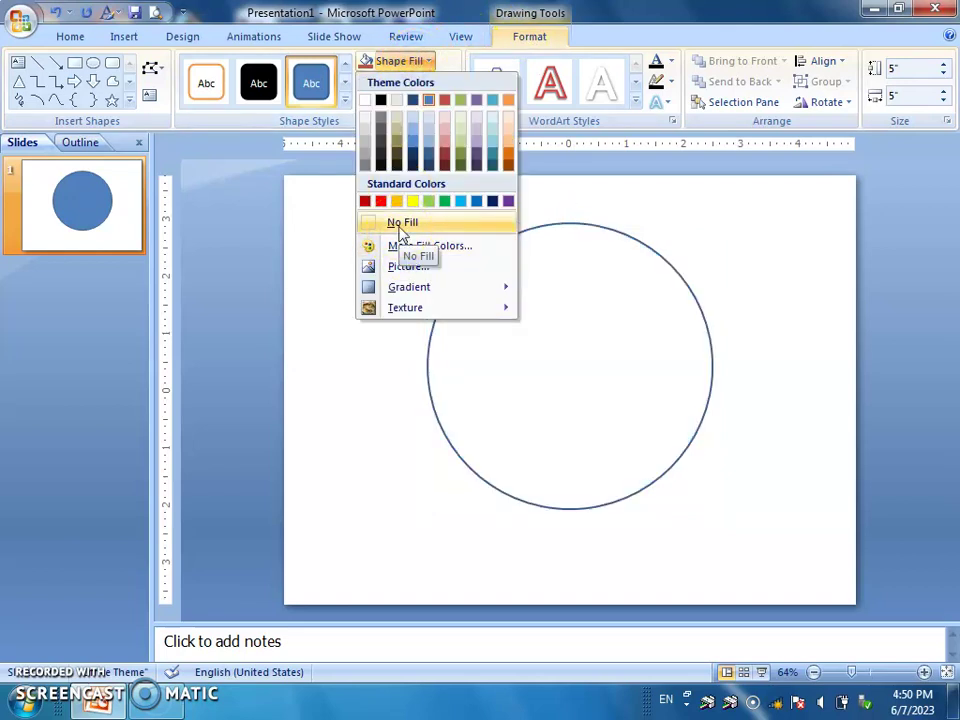
{"action": "left_click", "coordinate": [399, 227]}
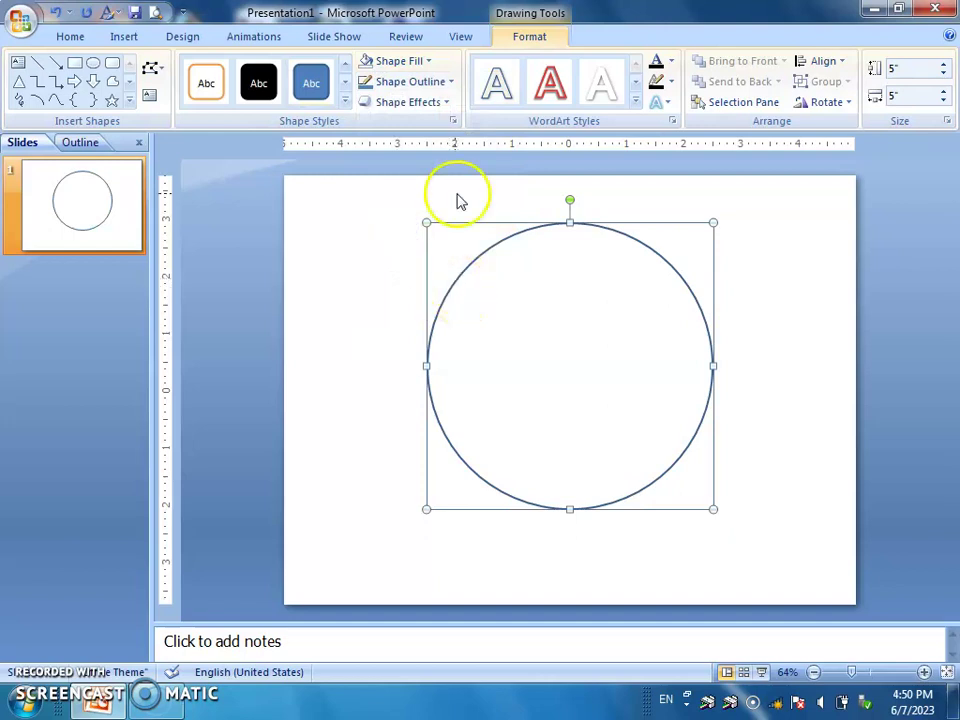
{"action": "left_click", "coordinate": [420, 81]}
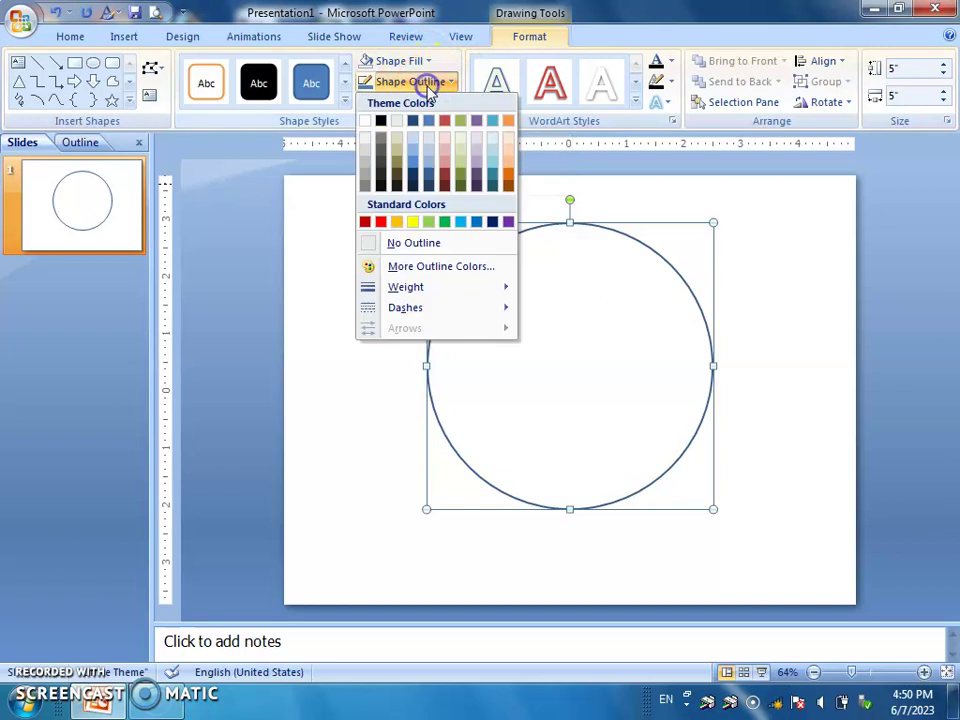
{"action": "left_click", "coordinate": [381, 222]}
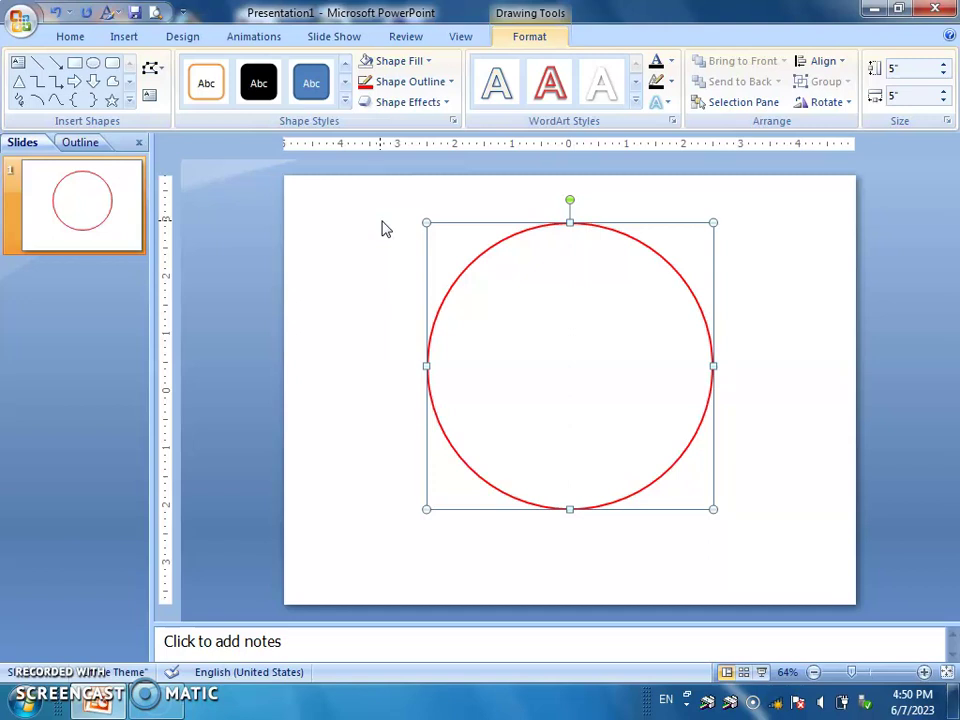
Paste a copy of the red circle over the original and shrink it to a concentric inner ring
{"action": "left_click", "coordinate": [72, 40]}
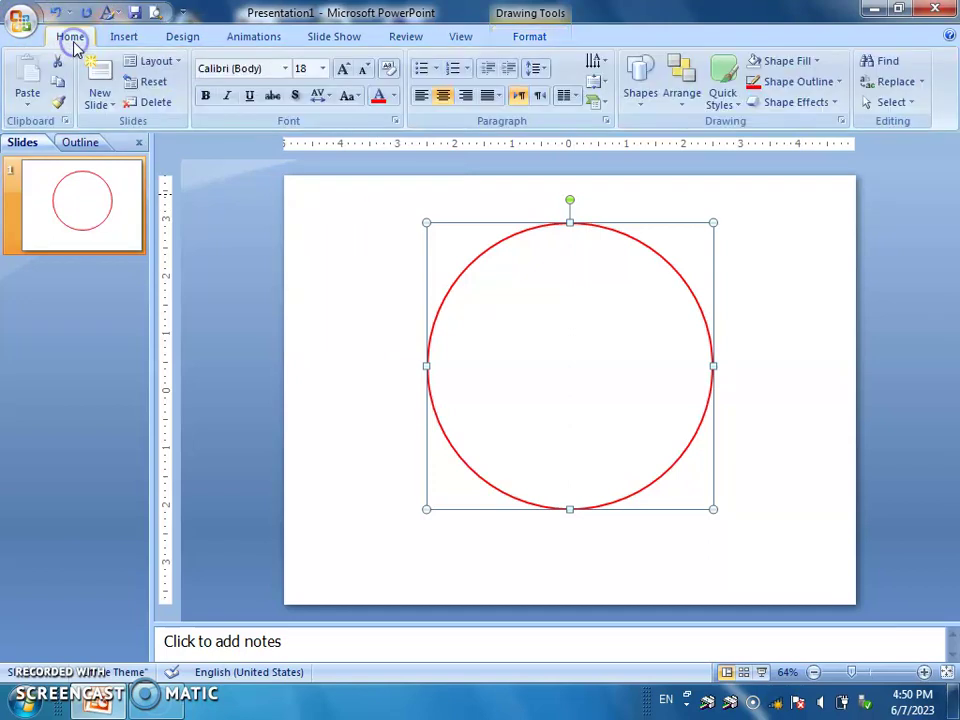
{"action": "left_click", "coordinate": [27, 80]}
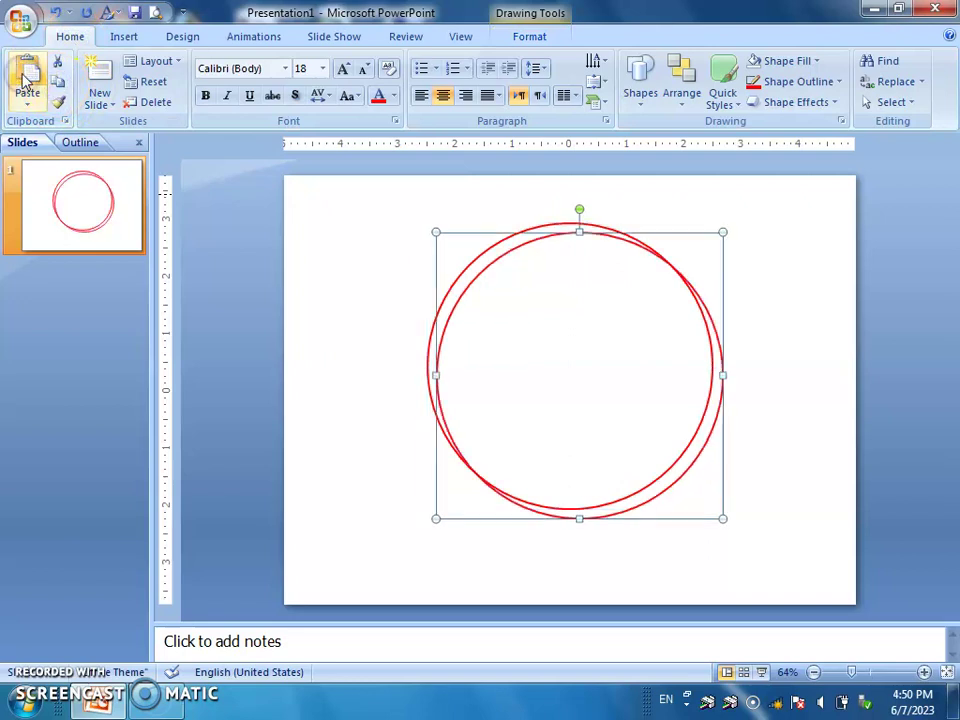
{"action": "key", "text": "Left"}
{"action": "key", "text": "Left"}
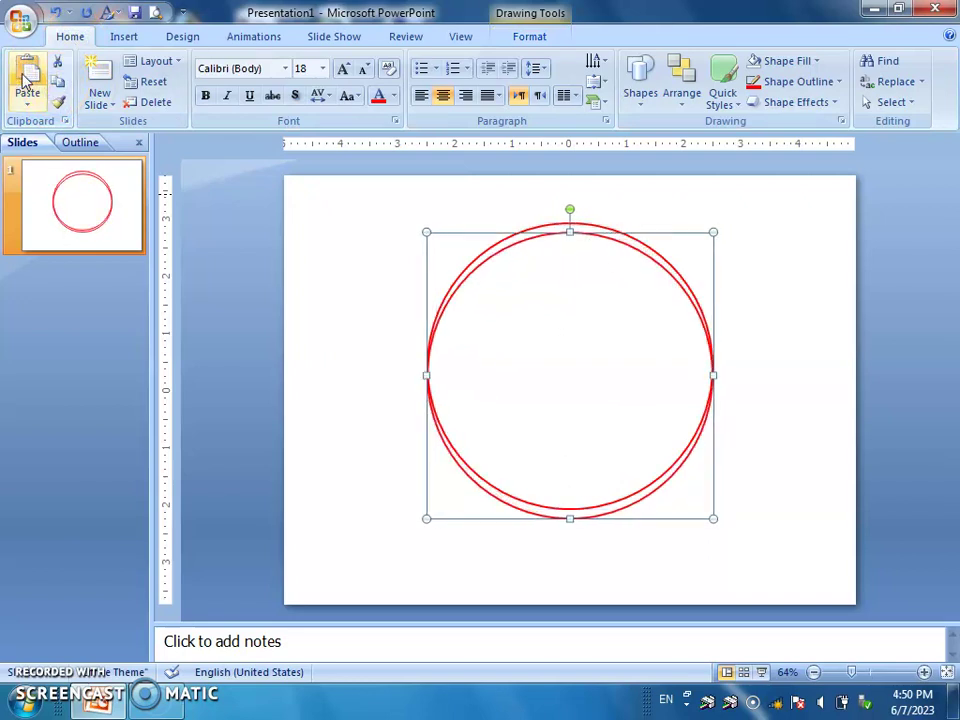
{"action": "key", "text": "Up"}
{"action": "key", "text": "Up"}
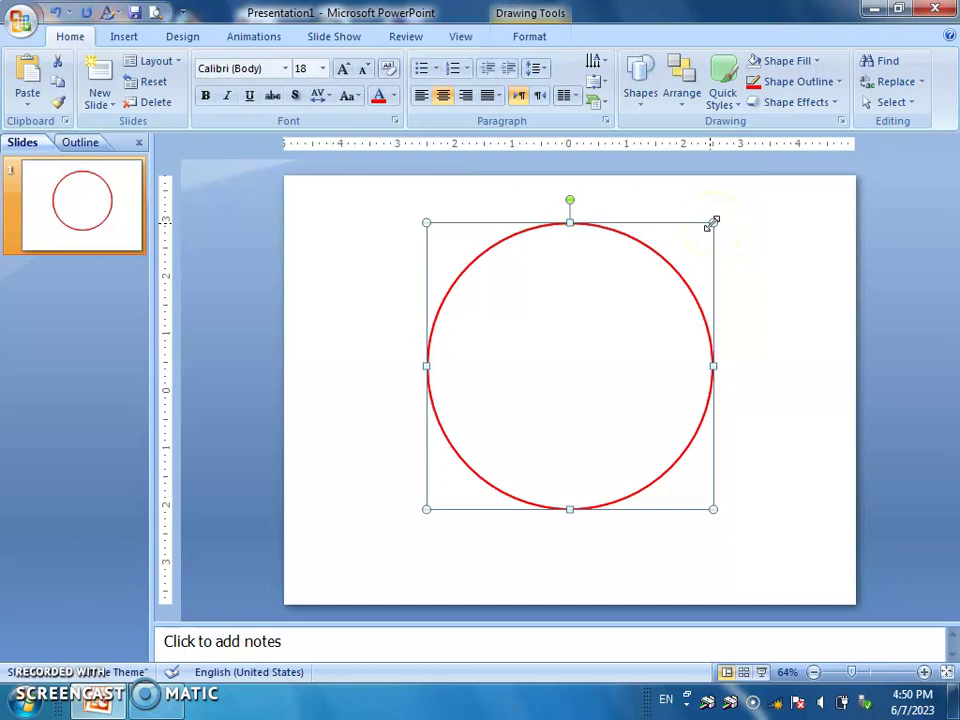
{"action": "left_click_drag", "start_coordinate": [711, 224], "coordinate": [668, 322]}
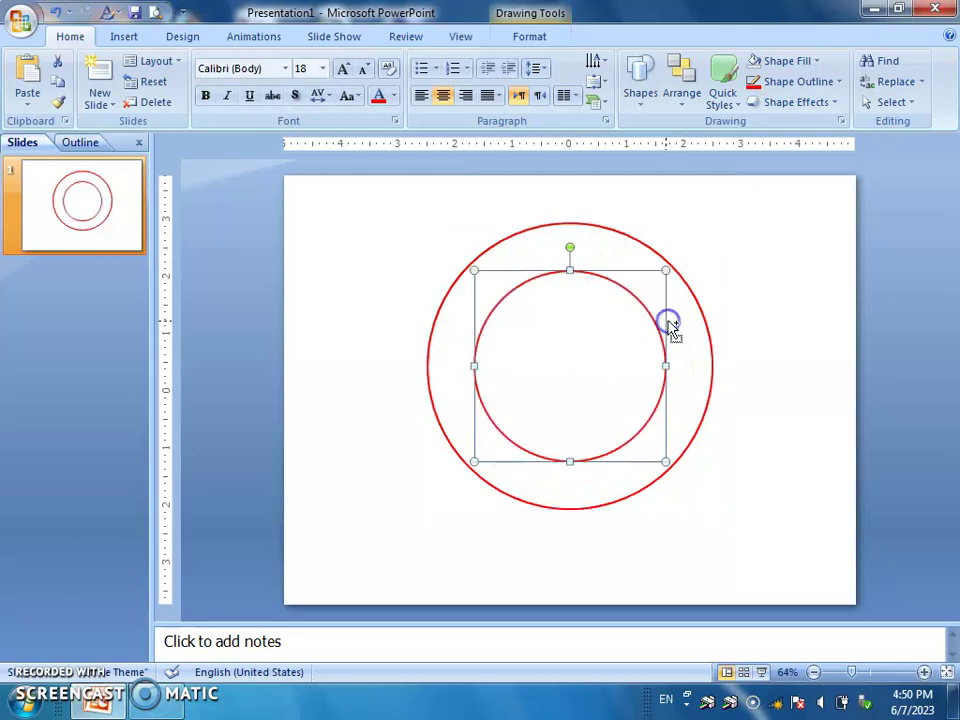
{"action": "left_click", "coordinate": [786, 285]}
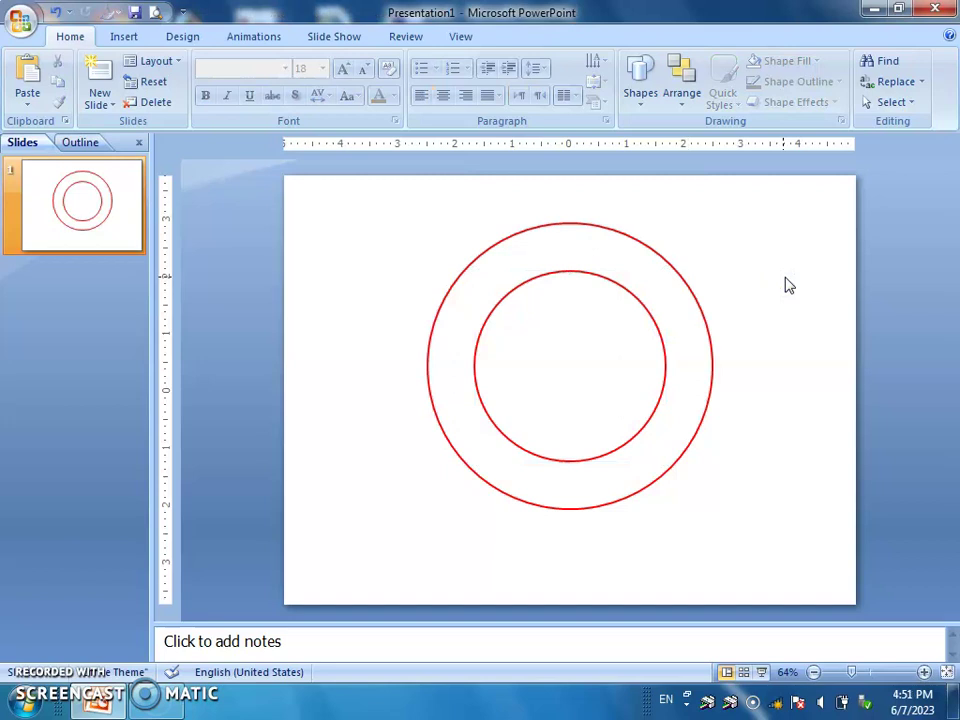
Draw a small heart shape on the left edge of the outer ring
{"action": "left_click", "coordinate": [124, 36]}
{"action": "left_click", "coordinate": [198, 80]}
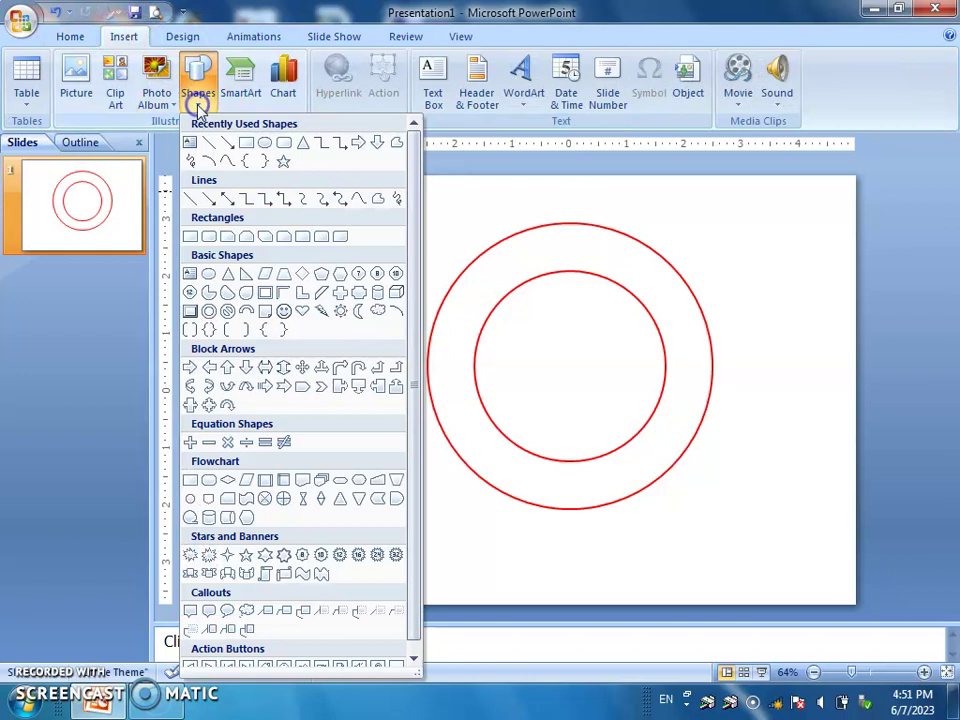
{"action": "left_click", "coordinate": [304, 313]}
{"action": "mouse_move", "coordinate": [392, 229]}
{"action": "left_mouse_down"}
{"action": "mouse_move", "coordinate": [474, 296]}
{"action": "mouse_move", "coordinate": [452, 276]}
{"action": "mouse_move", "coordinate": [417, 272]}
{"action": "mouse_move", "coordinate": [422, 355]}
{"action": "left_mouse_up"}
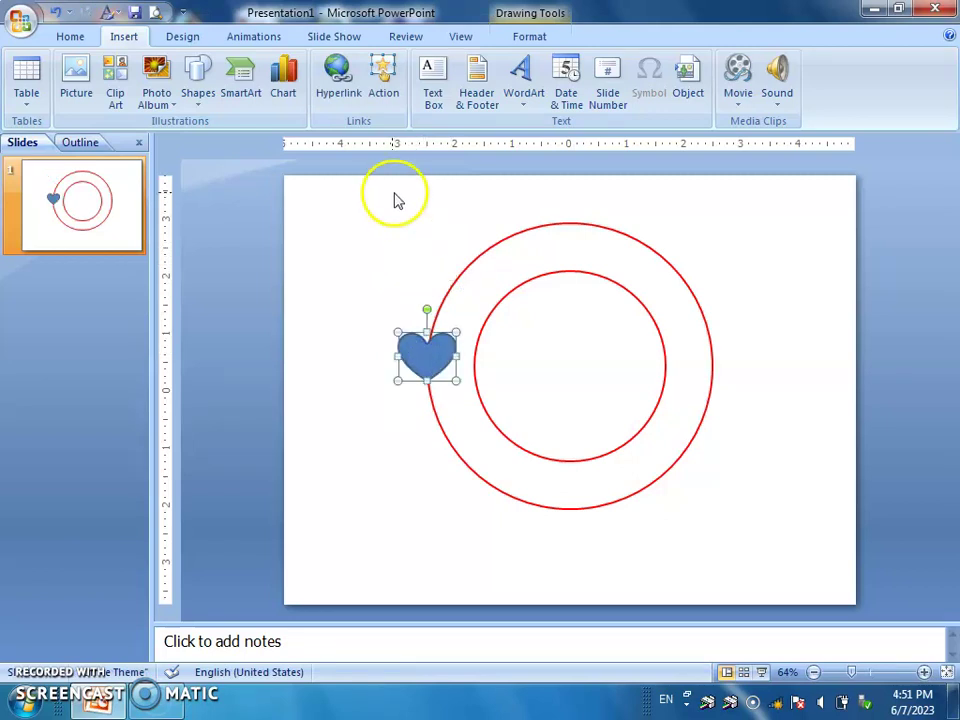
Give the heart a red fill, red outline and a red glow effect
{"action": "left_click", "coordinate": [531, 38]}
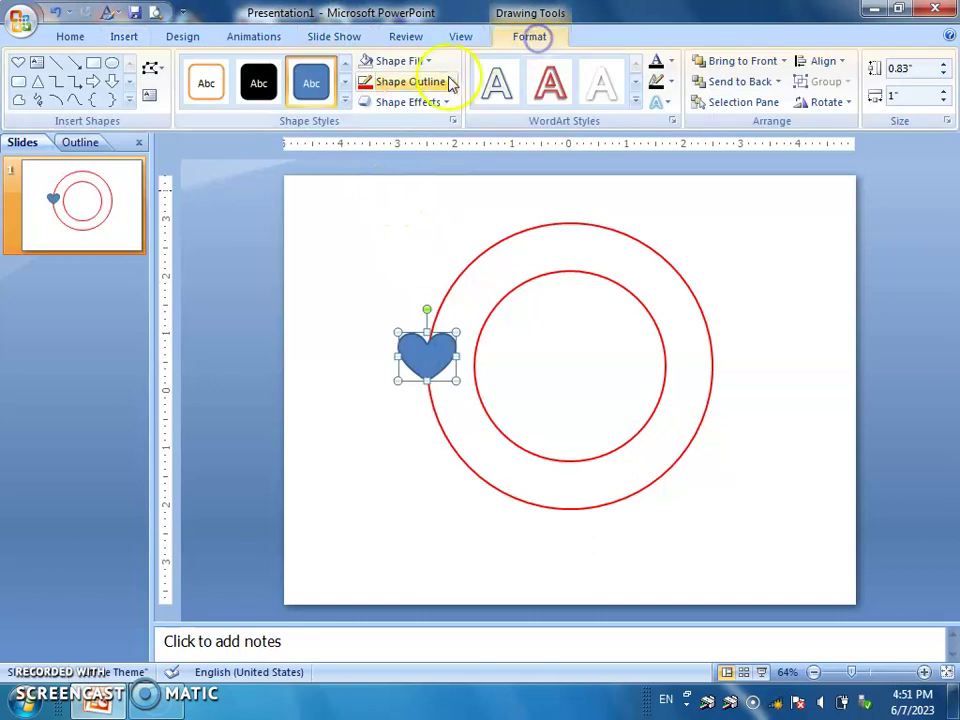
{"action": "left_click", "coordinate": [390, 60]}
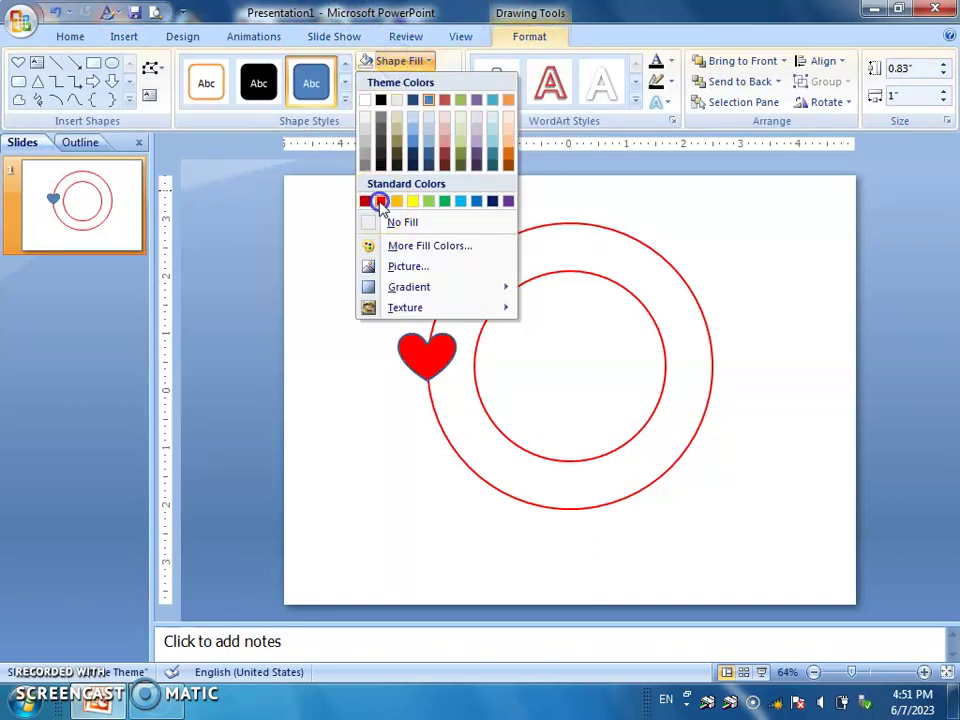
{"action": "left_click", "coordinate": [381, 201]}
{"action": "left_click", "coordinate": [410, 81]}
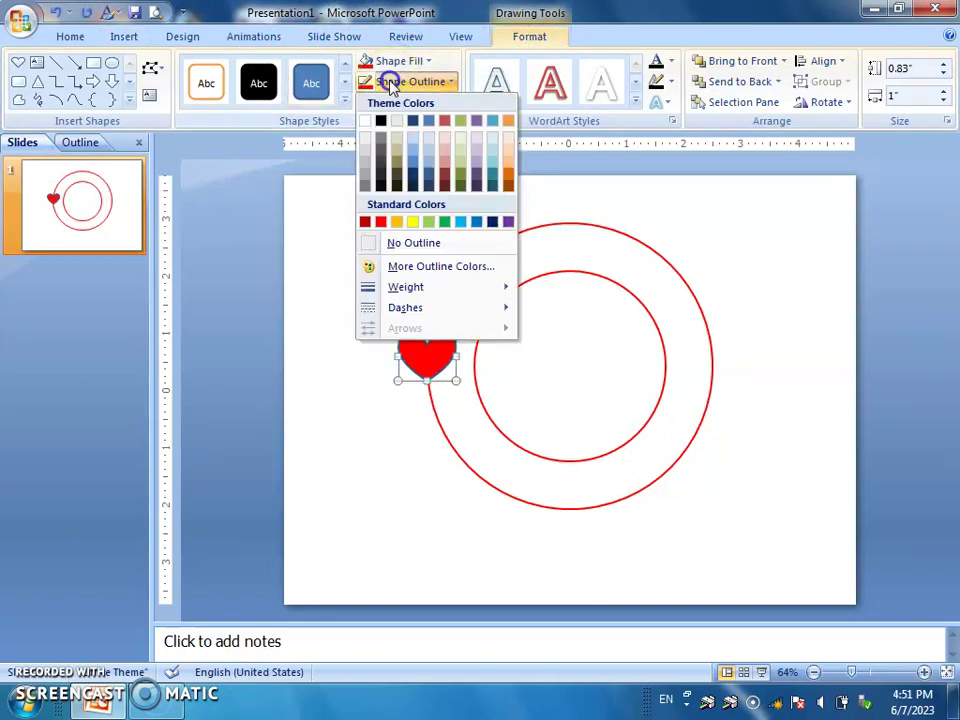
{"action": "left_click", "coordinate": [379, 221]}
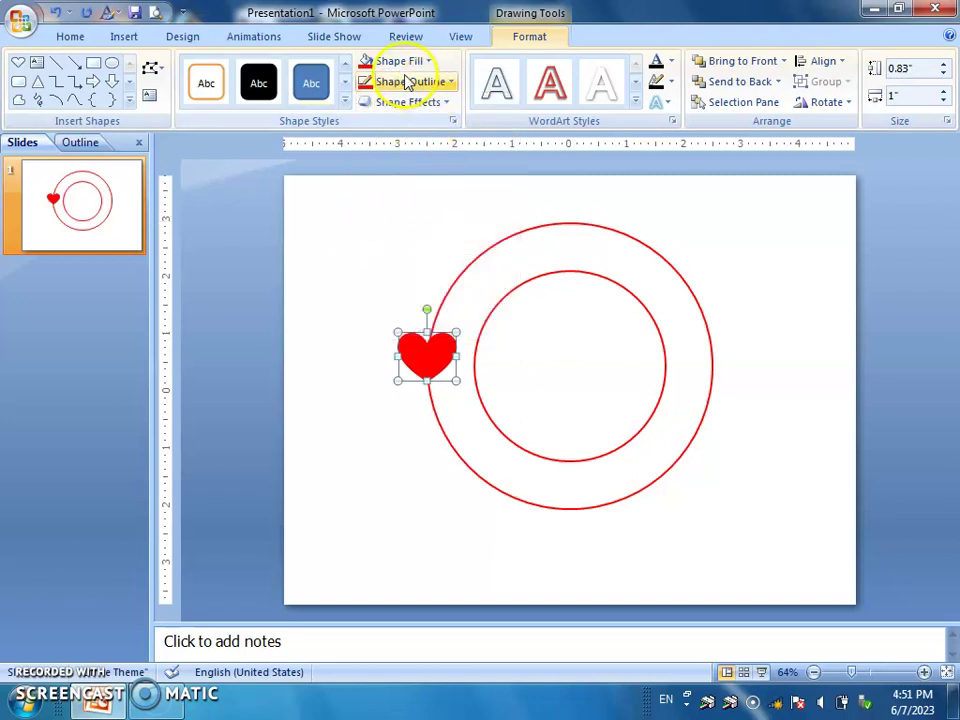
{"action": "left_click", "coordinate": [418, 105]}
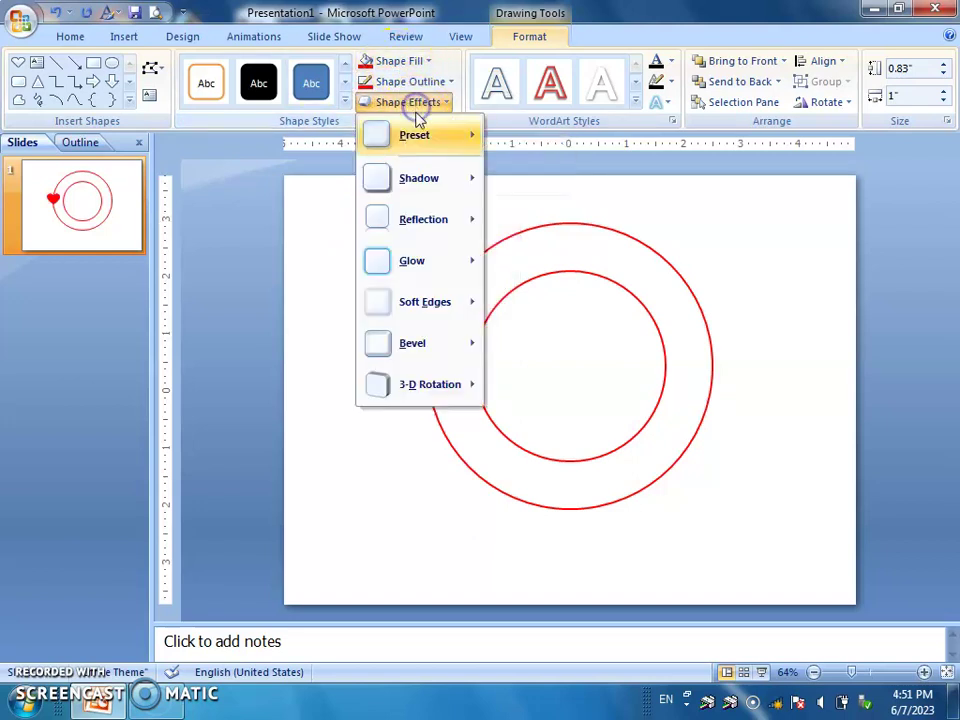
{"action": "mouse_move", "coordinate": [410, 264]}
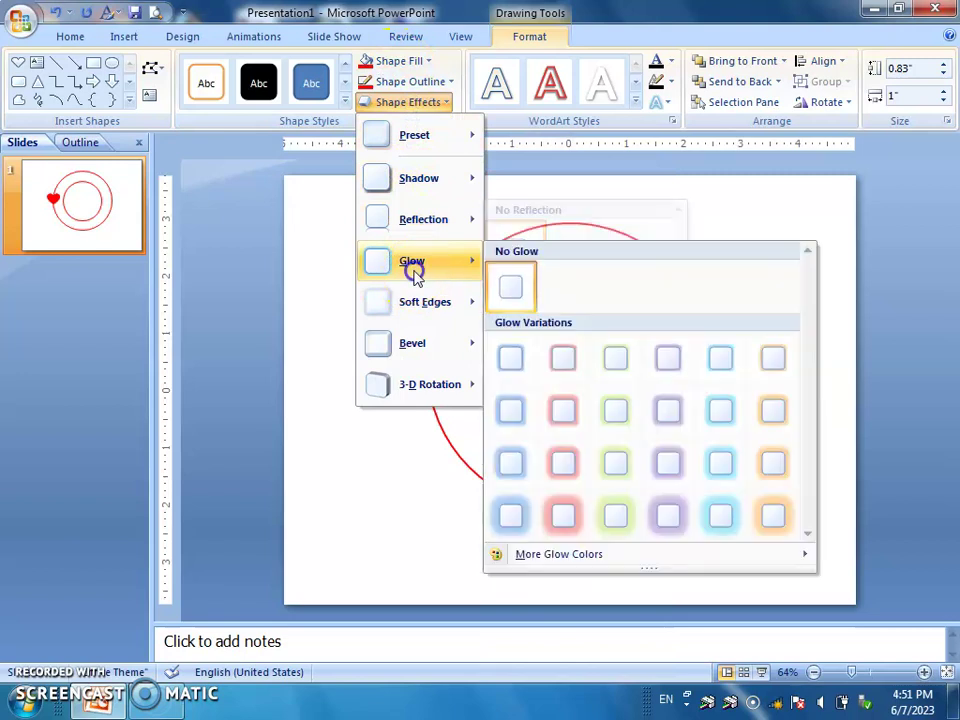
{"action": "left_click", "coordinate": [558, 470]}
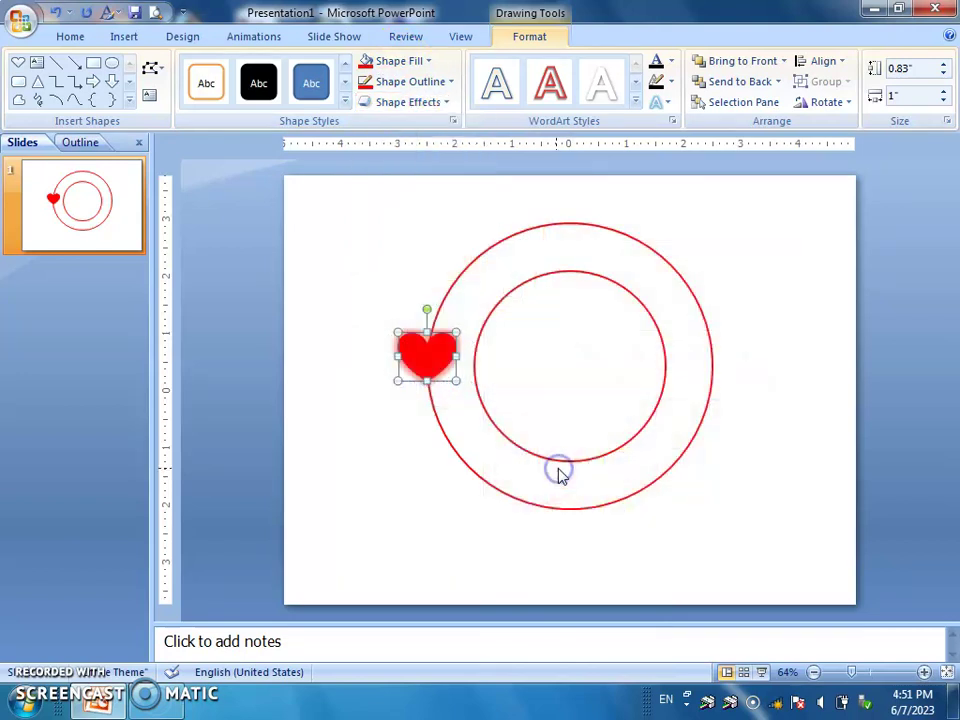
{"action": "left_click", "coordinate": [442, 497]}
{"action": "left_click", "coordinate": [435, 352]}
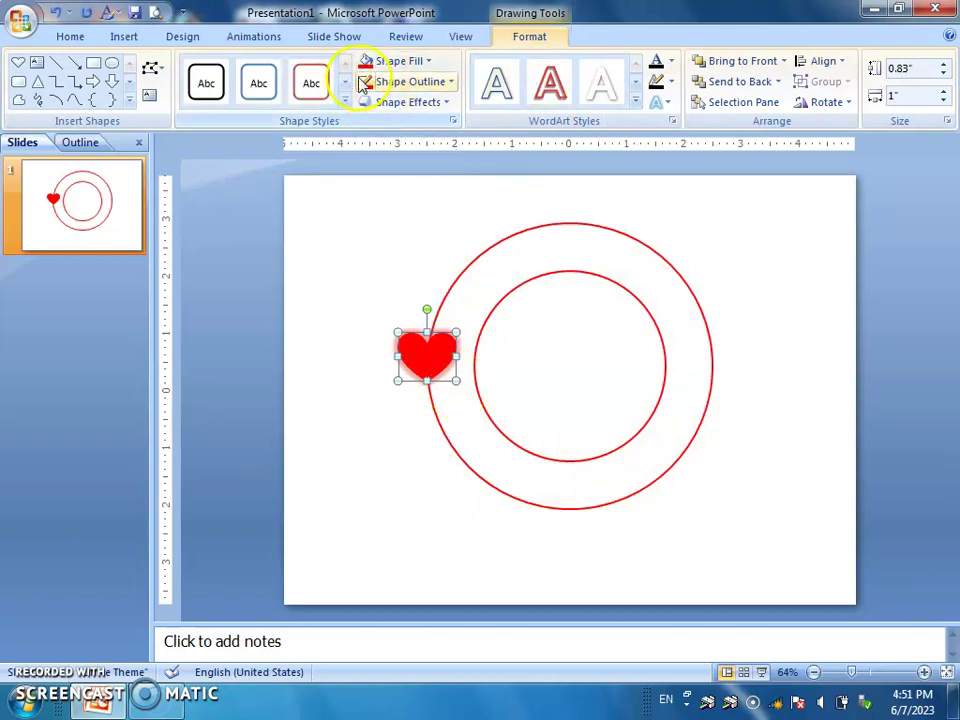
Draw a smiley face on the right edge of the rings
{"action": "left_click", "coordinate": [128, 101]}
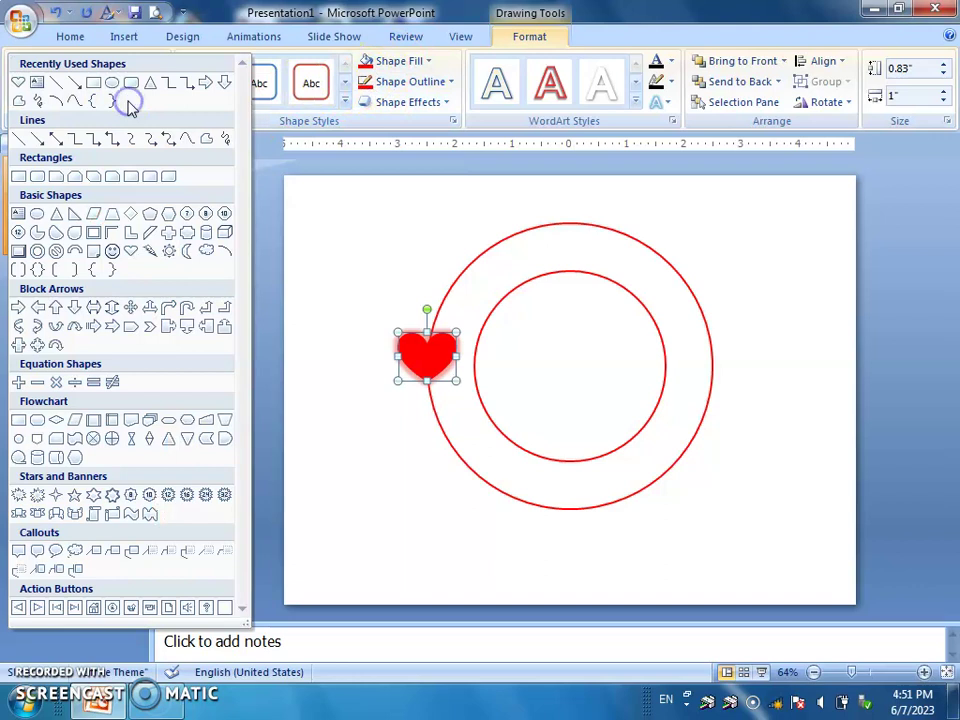
{"action": "left_click", "coordinate": [112, 251]}
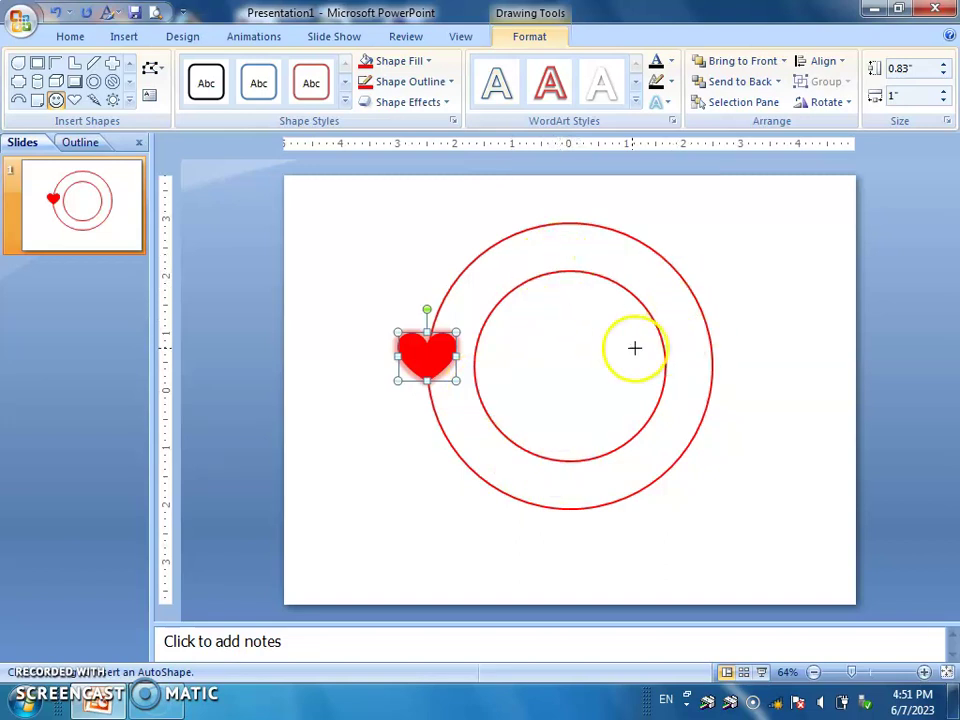
{"action": "left_click_drag", "start_coordinate": [637, 343], "coordinate": [690, 395]}
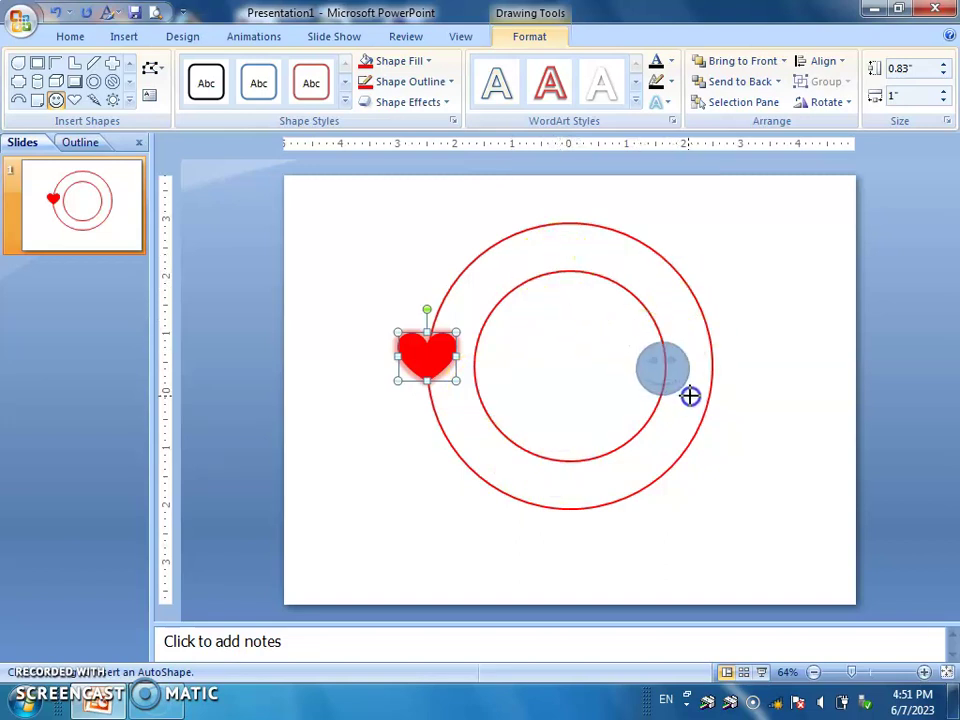
Fill the smiley yellow, outline it red, and apply an orange glow variation
{"action": "left_click", "coordinate": [399, 61]}
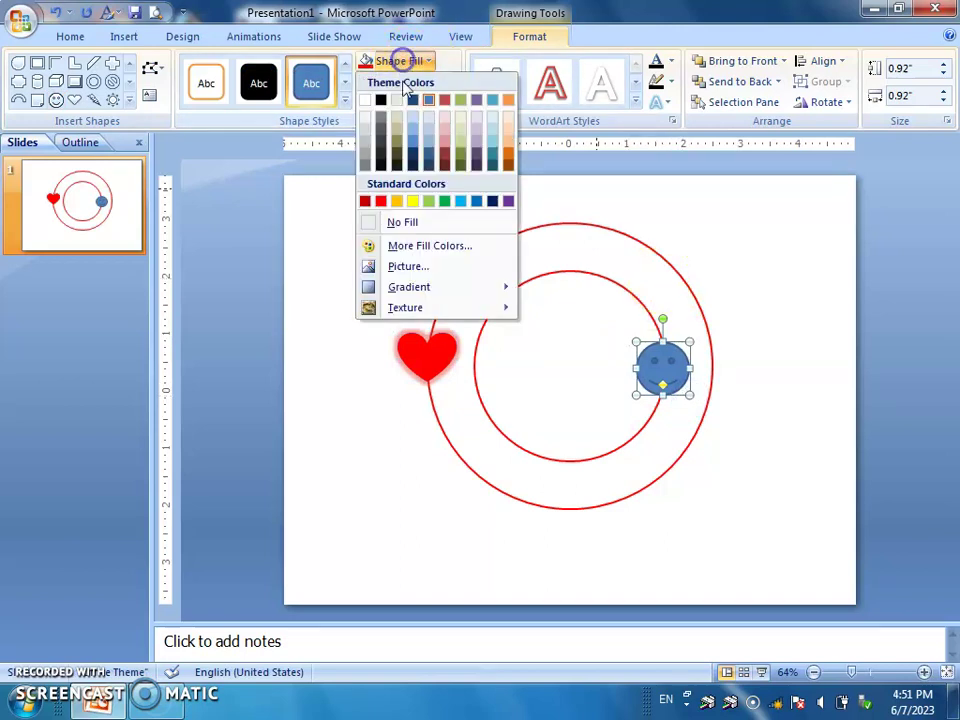
{"action": "left_click", "coordinate": [409, 204]}
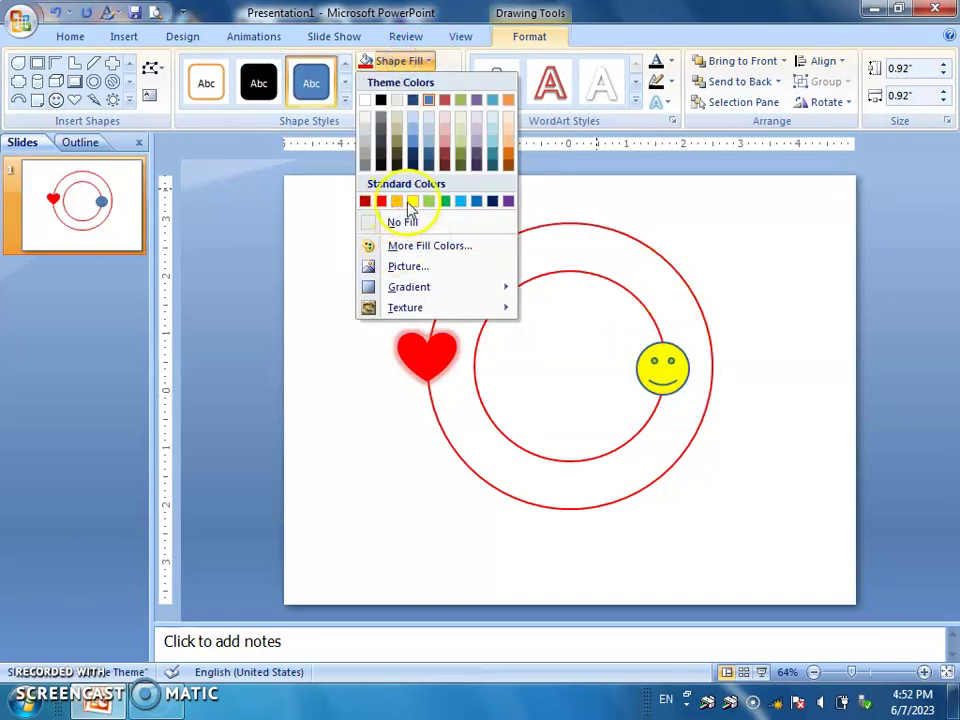
{"action": "left_click", "coordinate": [418, 81]}
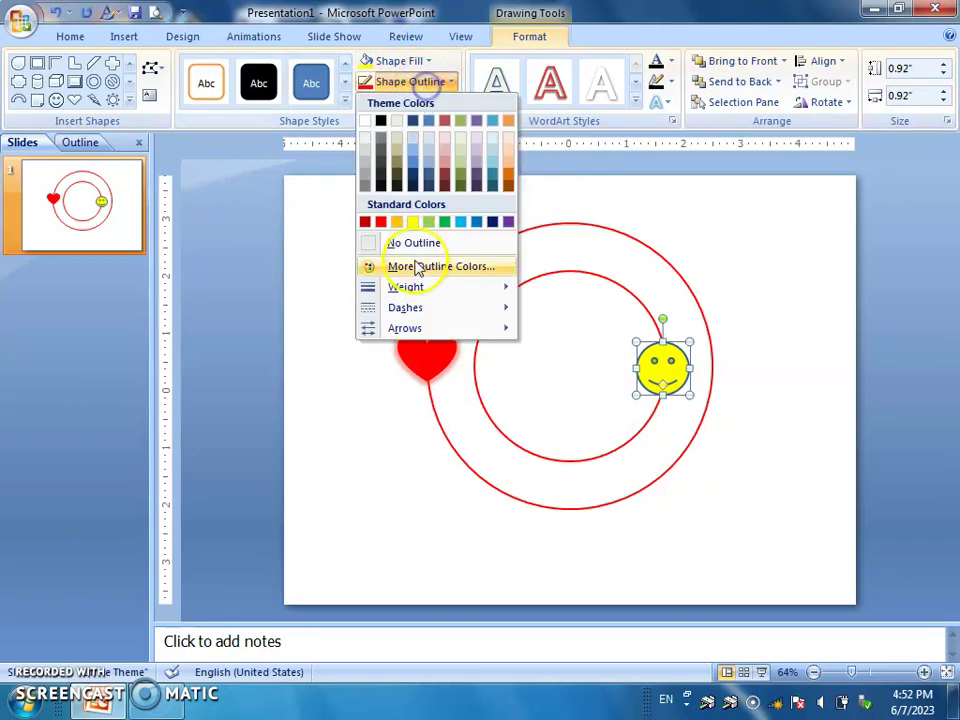
{"action": "left_click", "coordinate": [381, 221]}
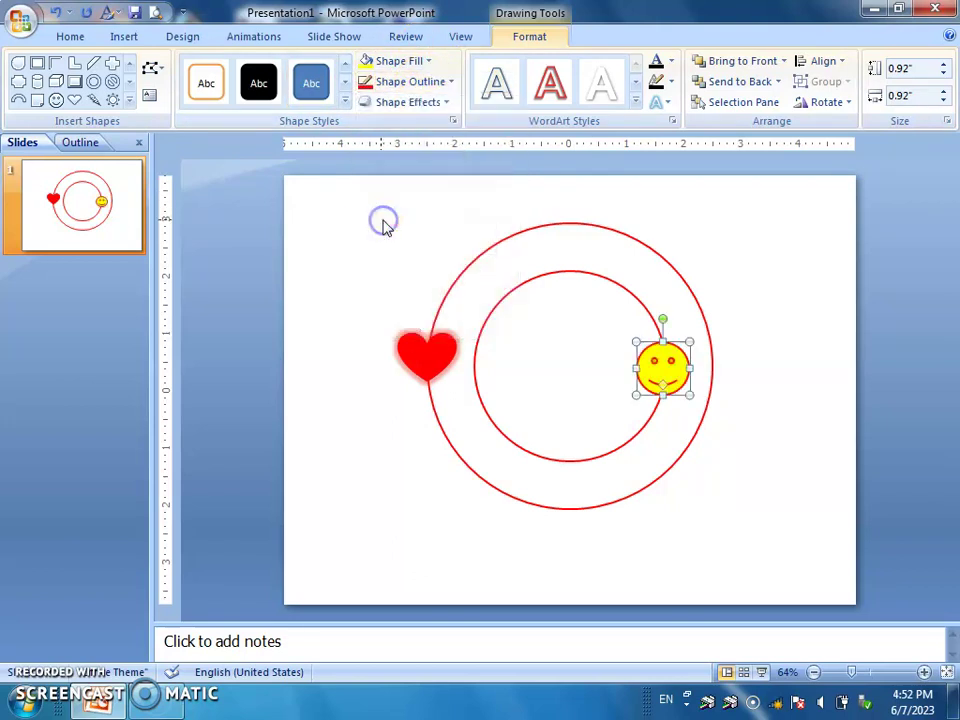
{"action": "left_click", "coordinate": [407, 103]}
{"action": "mouse_move", "coordinate": [401, 302]}
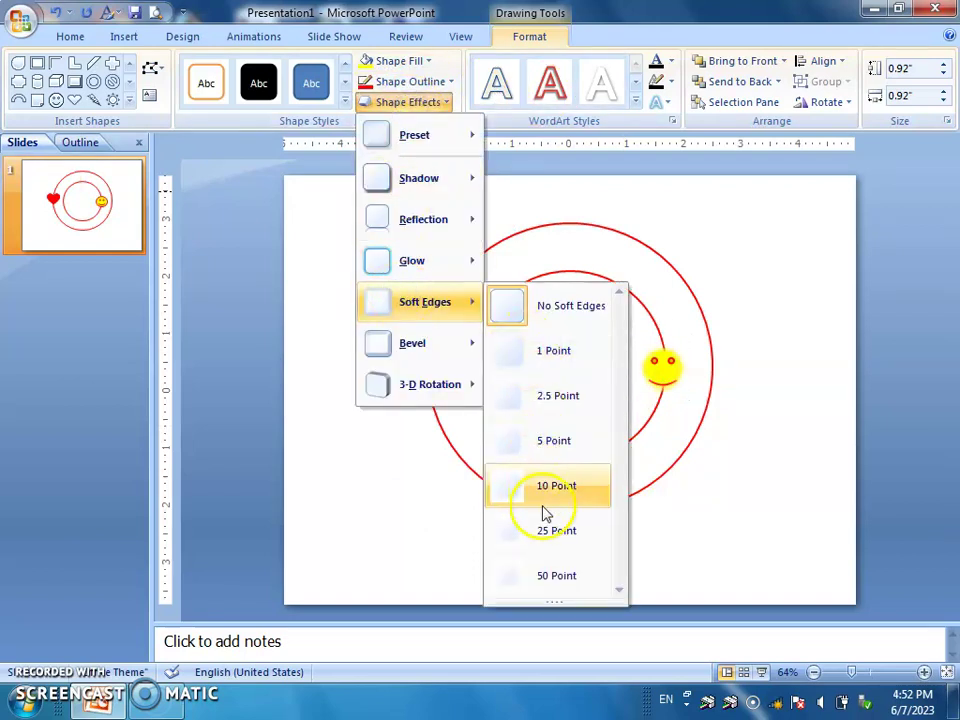
{"action": "mouse_move", "coordinate": [412, 345]}
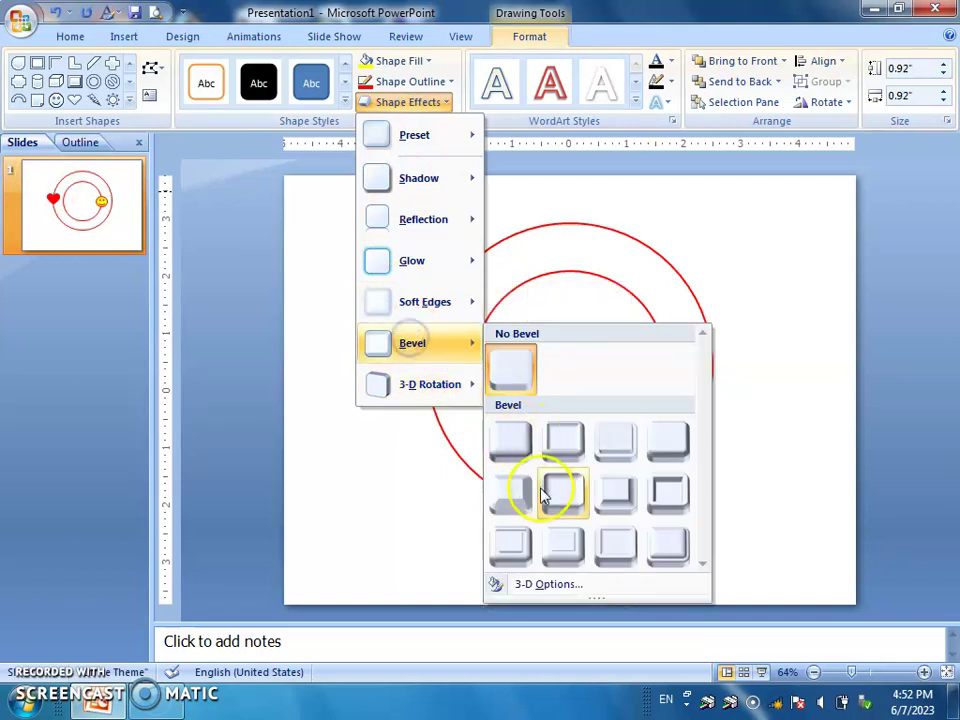
{"action": "mouse_move", "coordinate": [404, 264]}
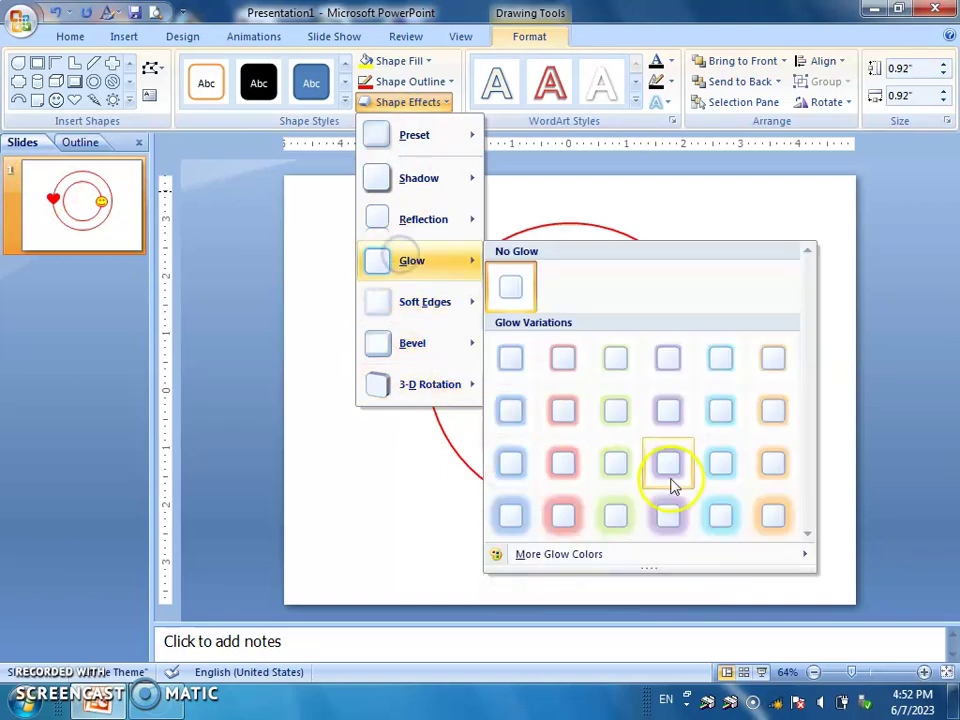
{"action": "left_click", "coordinate": [769, 479]}
{"action": "left_click", "coordinate": [810, 478]}
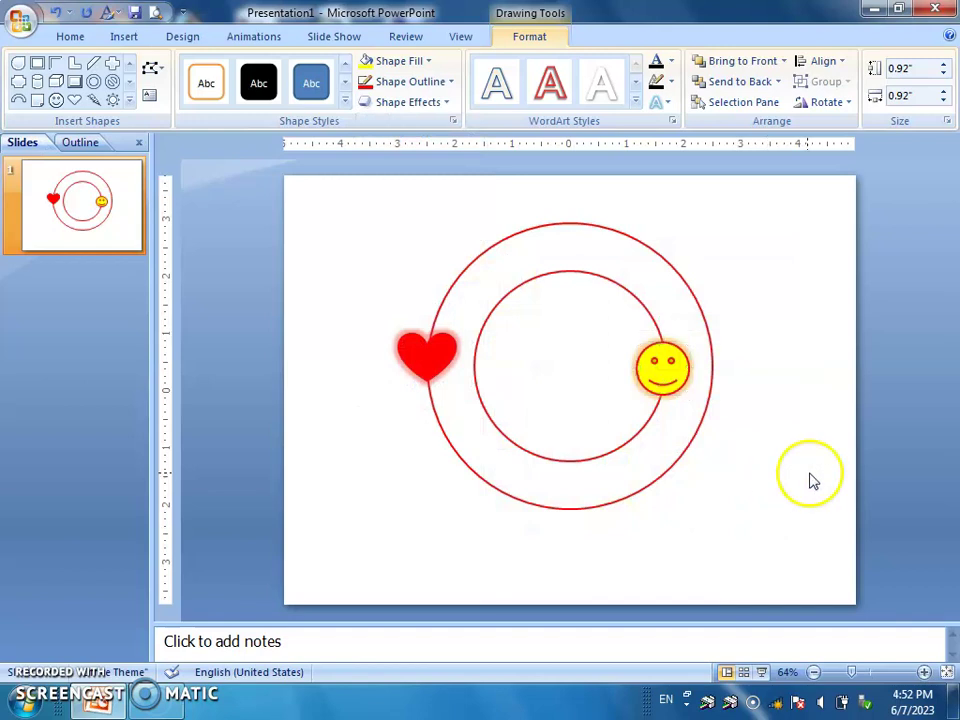
Select the heart and open the Custom Animation pane on the Animations tab
{"action": "left_click", "coordinate": [801, 424]}
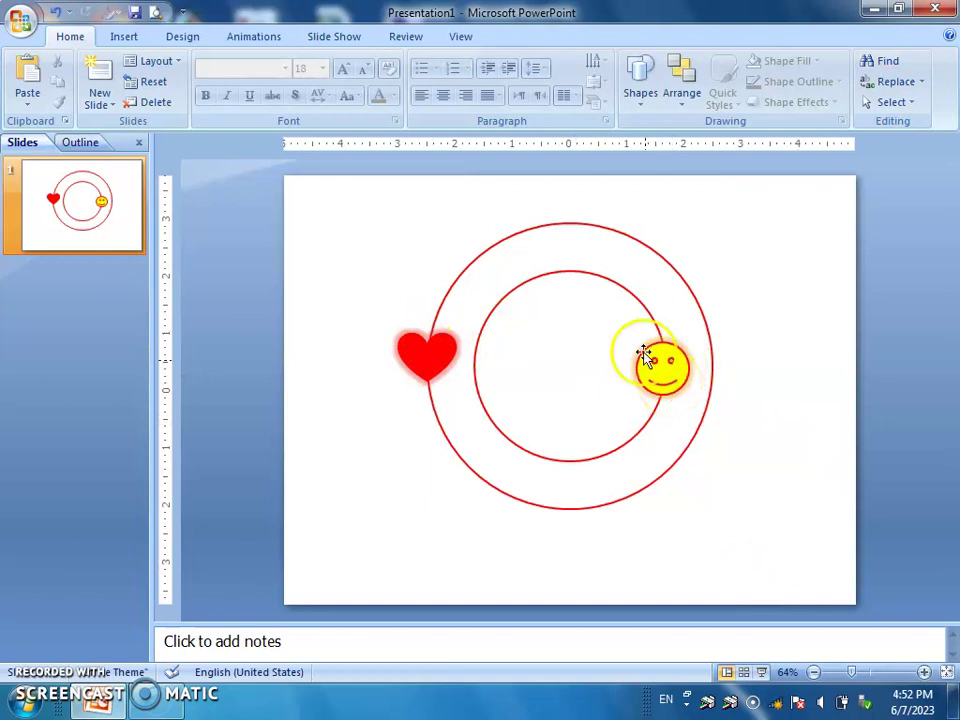
{"action": "left_click", "coordinate": [423, 350]}
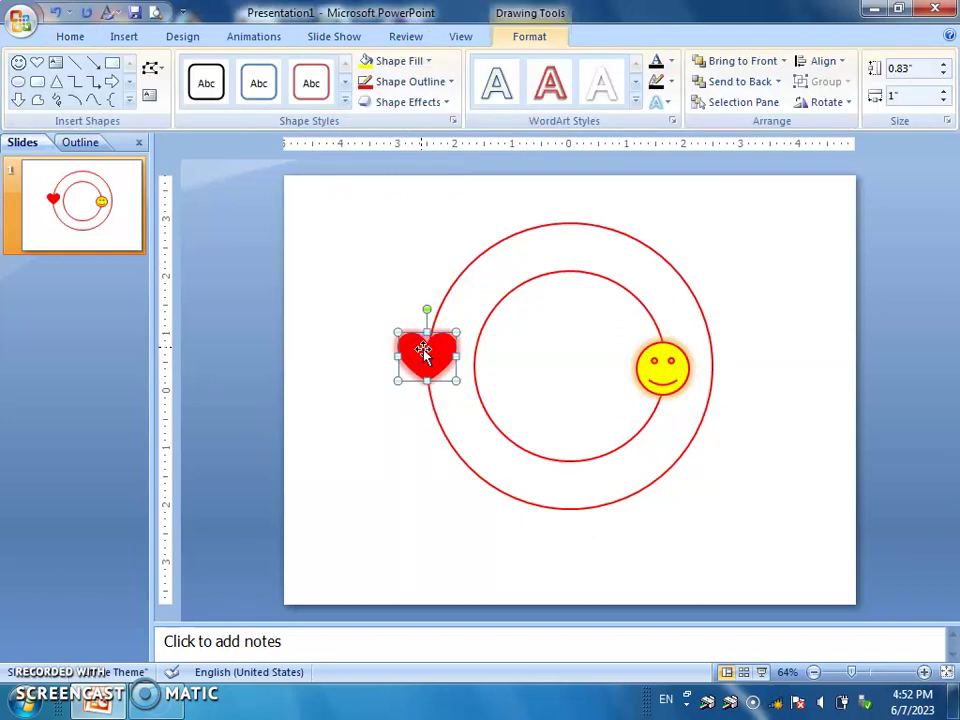
{"action": "left_click", "coordinate": [251, 38]}
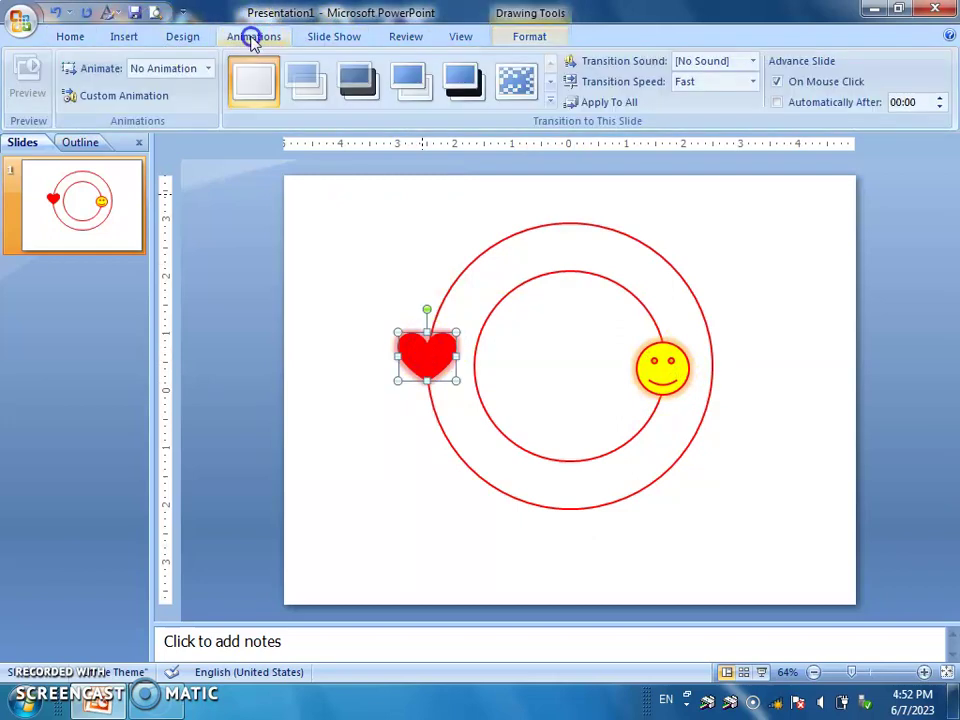
{"action": "left_click", "coordinate": [127, 100]}
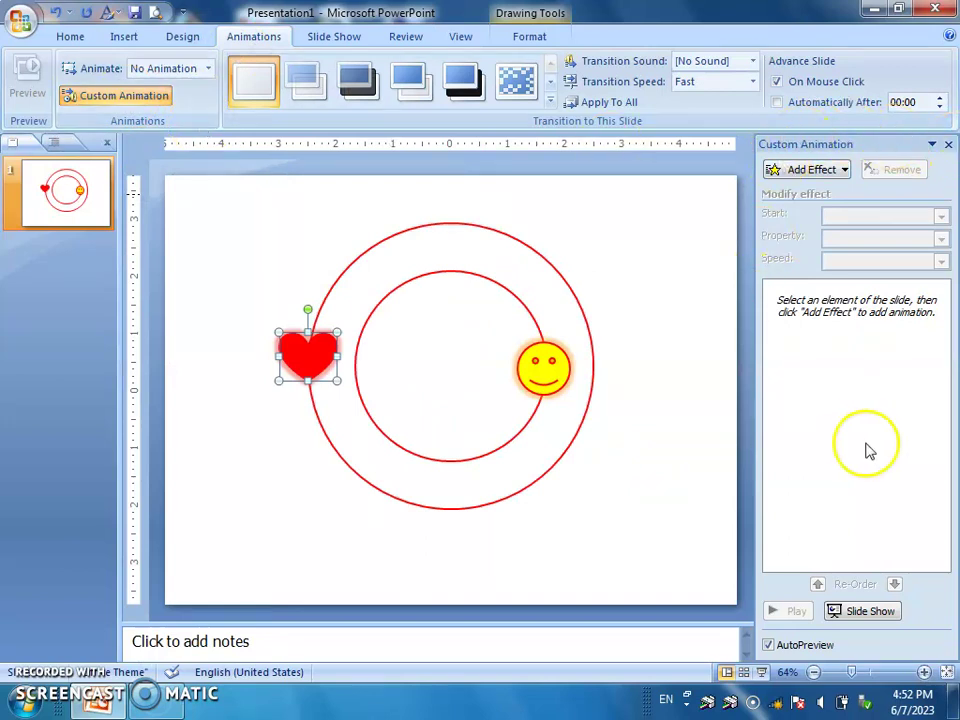
Pick the Circle path from More Motion Paths for the heart
{"action": "left_click", "coordinate": [834, 171]}
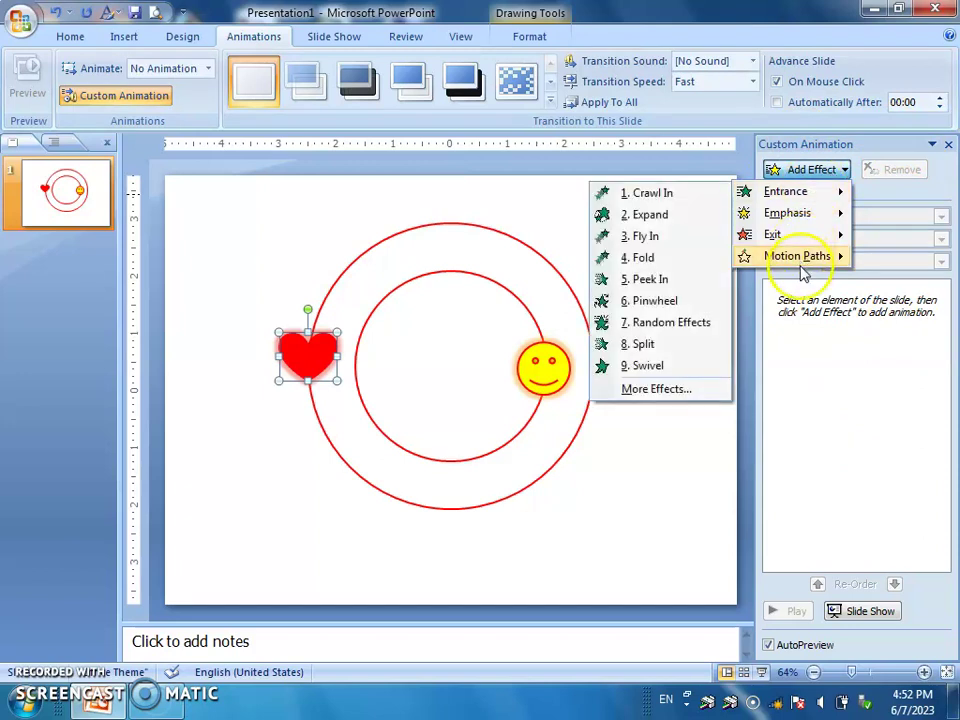
{"action": "mouse_move", "coordinate": [803, 260]}
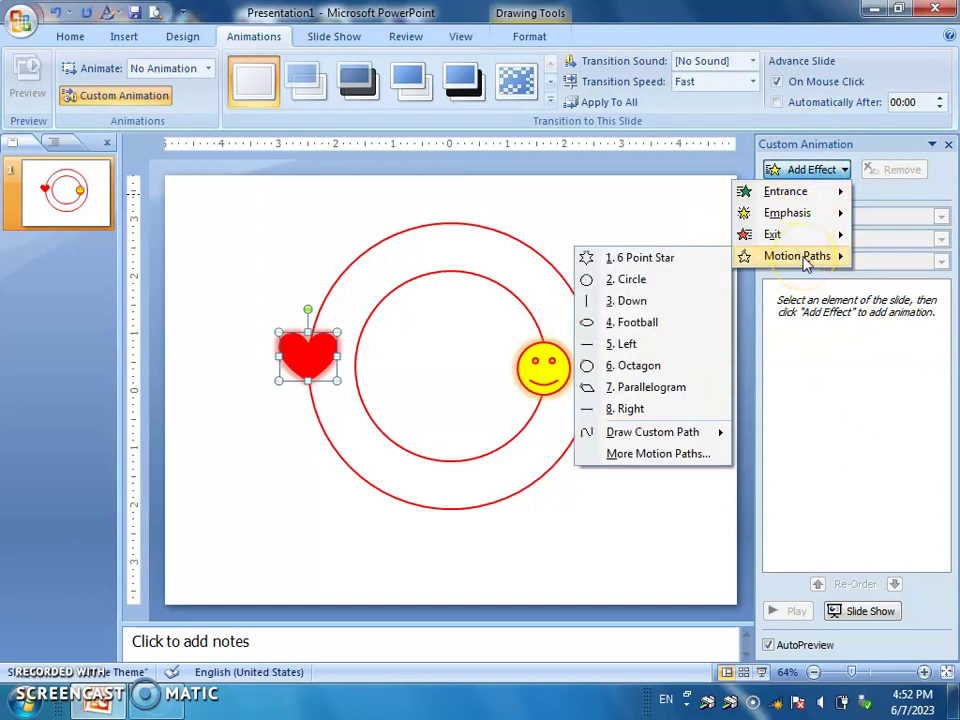
{"action": "left_click", "coordinate": [650, 455]}
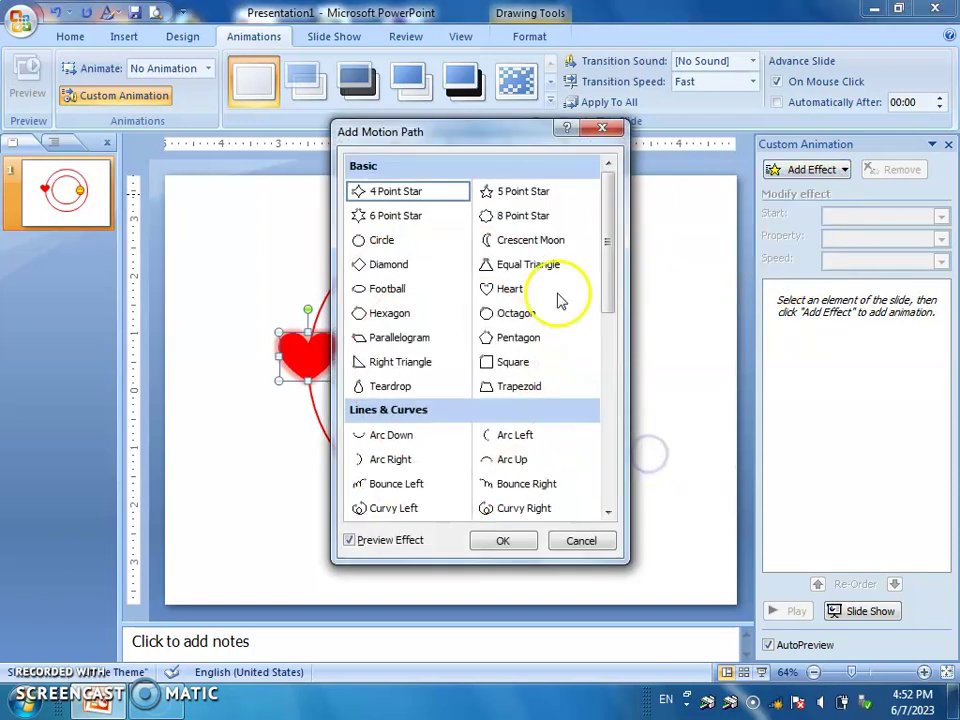
{"action": "left_click_drag", "start_coordinate": [499, 139], "coordinate": [706, 120]}
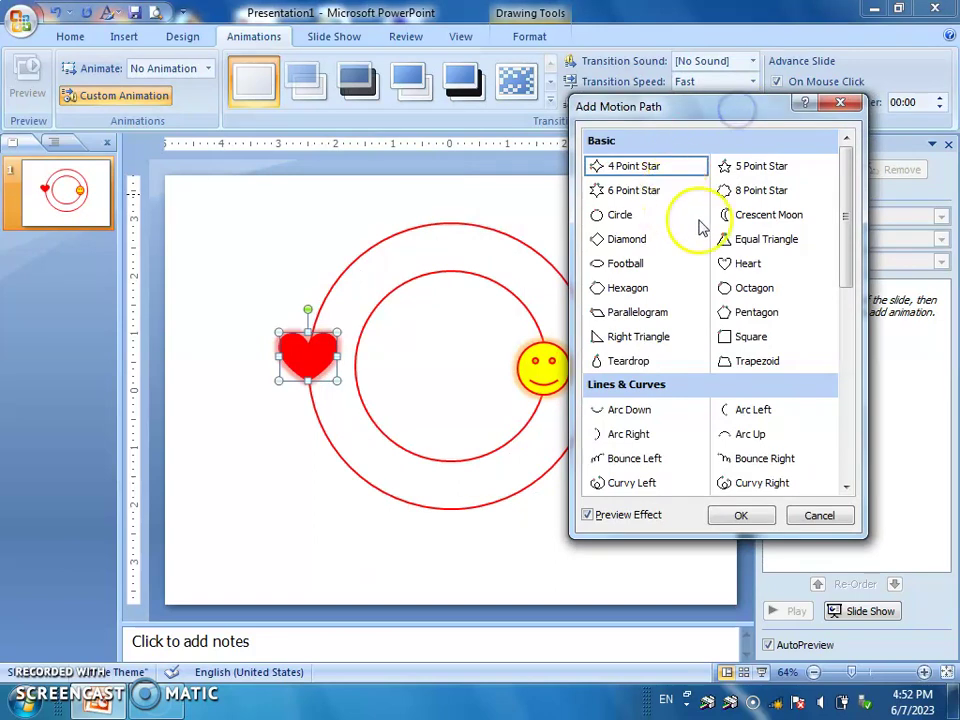
{"action": "left_click", "coordinate": [620, 218]}
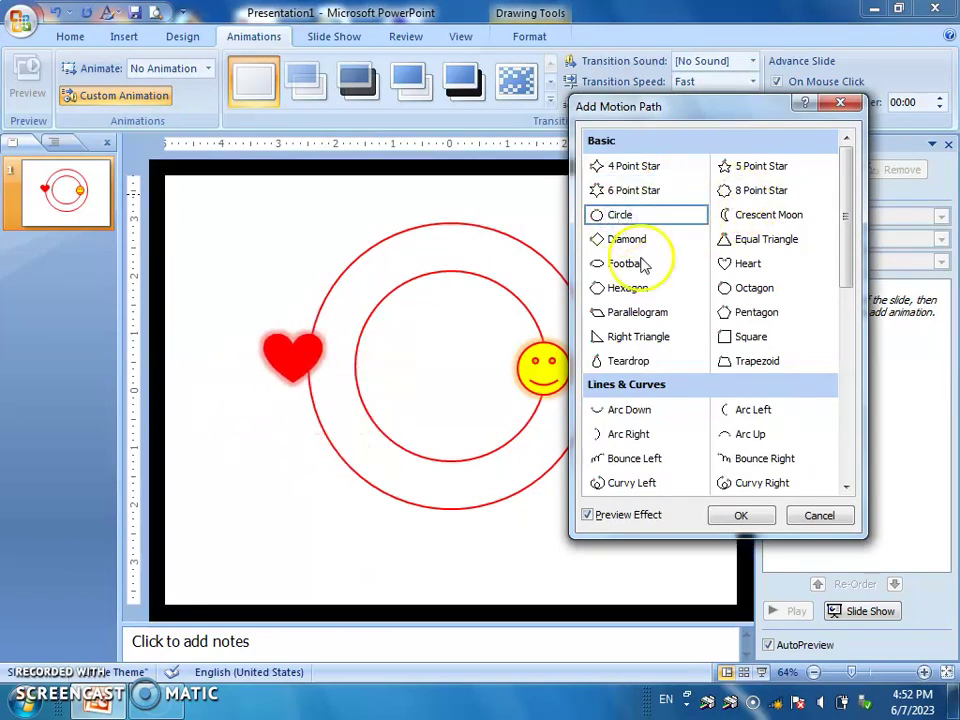
Apply the Circle path, then centre and enlarge it to trace the outer red ring
{"action": "left_click", "coordinate": [735, 520]}
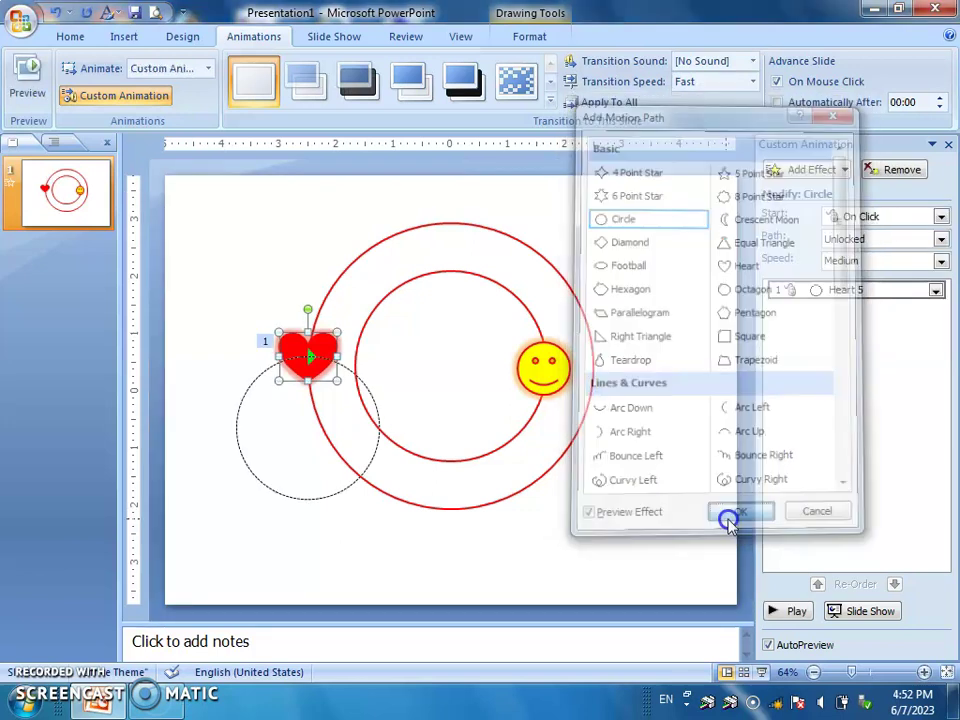
{"action": "left_click", "coordinate": [370, 467]}
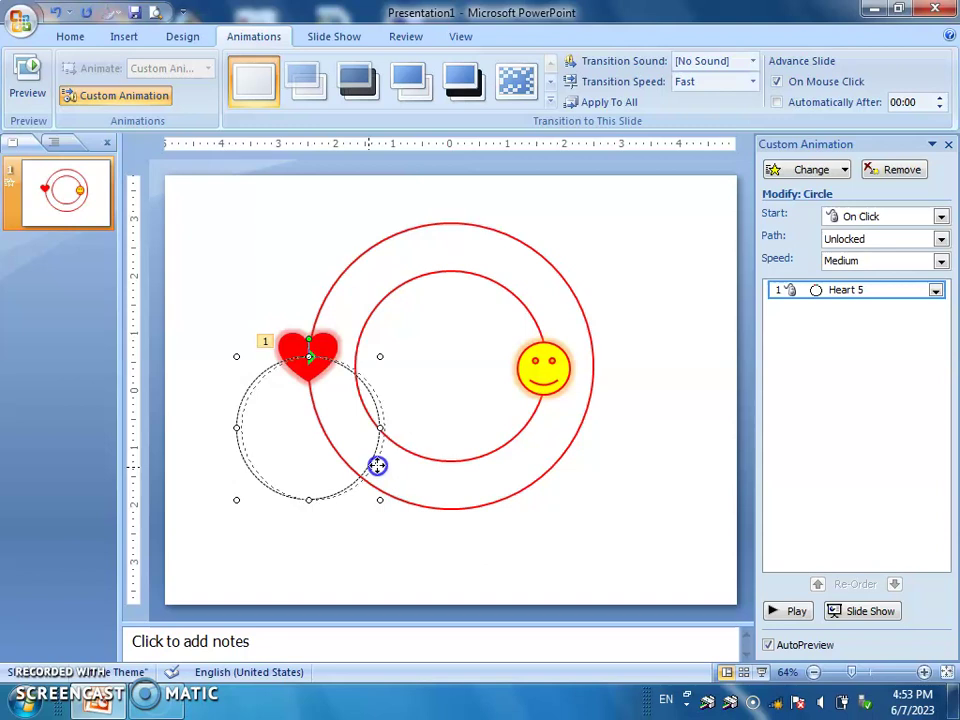
{"action": "mouse_move", "coordinate": [454, 447]}
{"action": "left_mouse_down"}
{"action": "mouse_move", "coordinate": [515, 399]}
{"action": "mouse_move", "coordinate": [514, 412]}
{"action": "left_mouse_up"}
{"action": "left_click", "coordinate": [516, 467]}
{"action": "left_click", "coordinate": [530, 443]}
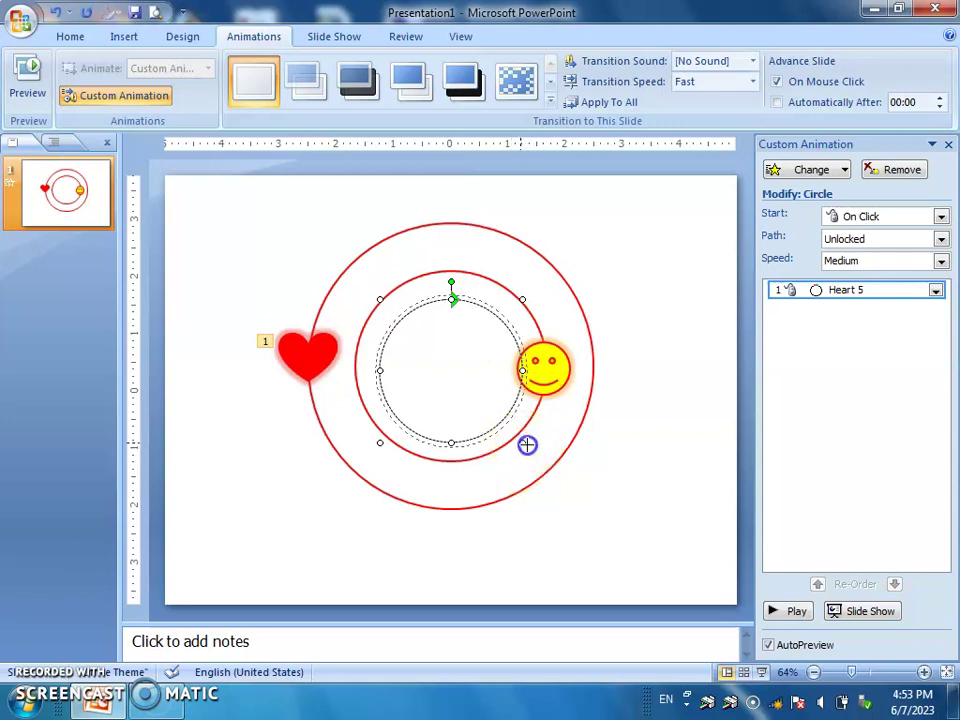
{"action": "left_click_drag", "start_coordinate": [559, 454], "coordinate": [590, 465]}
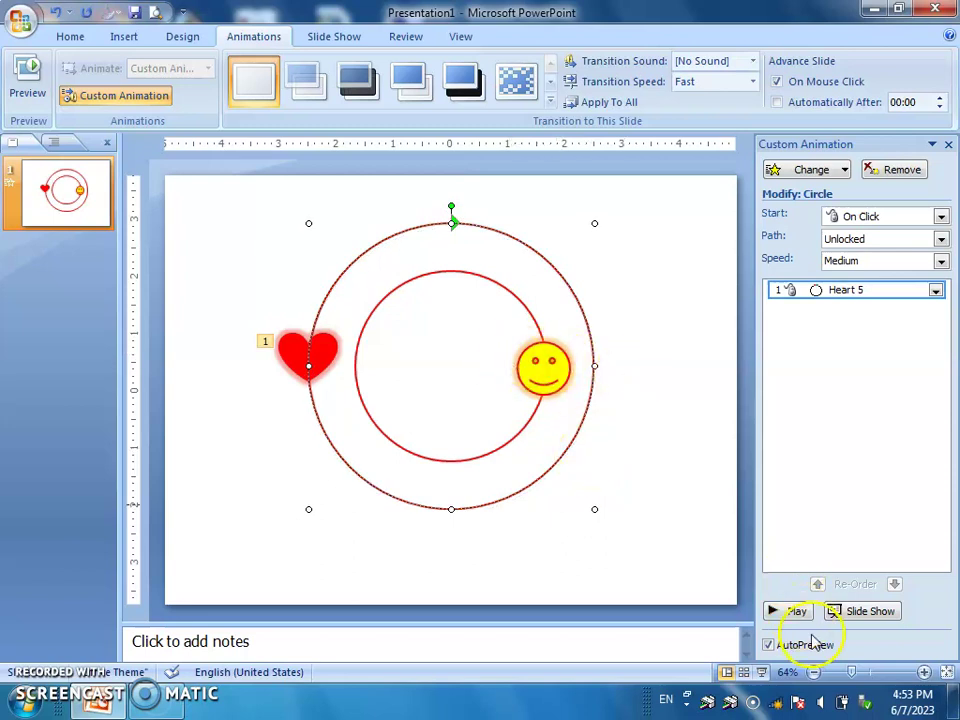
Preview the heart's orbit, then set Start to With Previous and Speed to Very Slow
{"action": "left_click", "coordinate": [791, 612]}
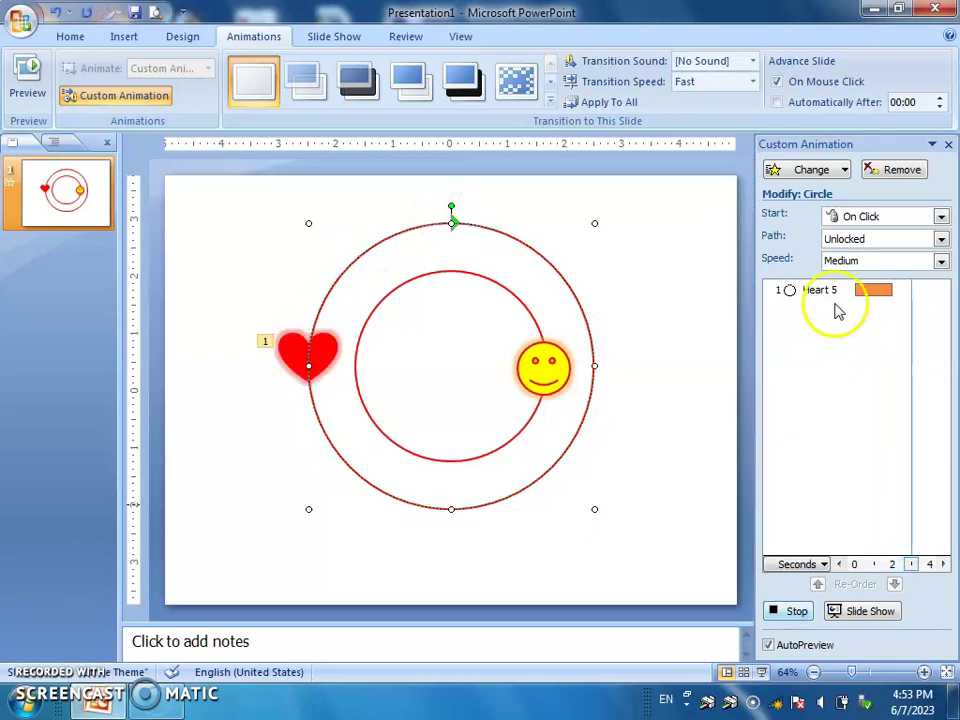
{"action": "left_click", "coordinate": [941, 216]}
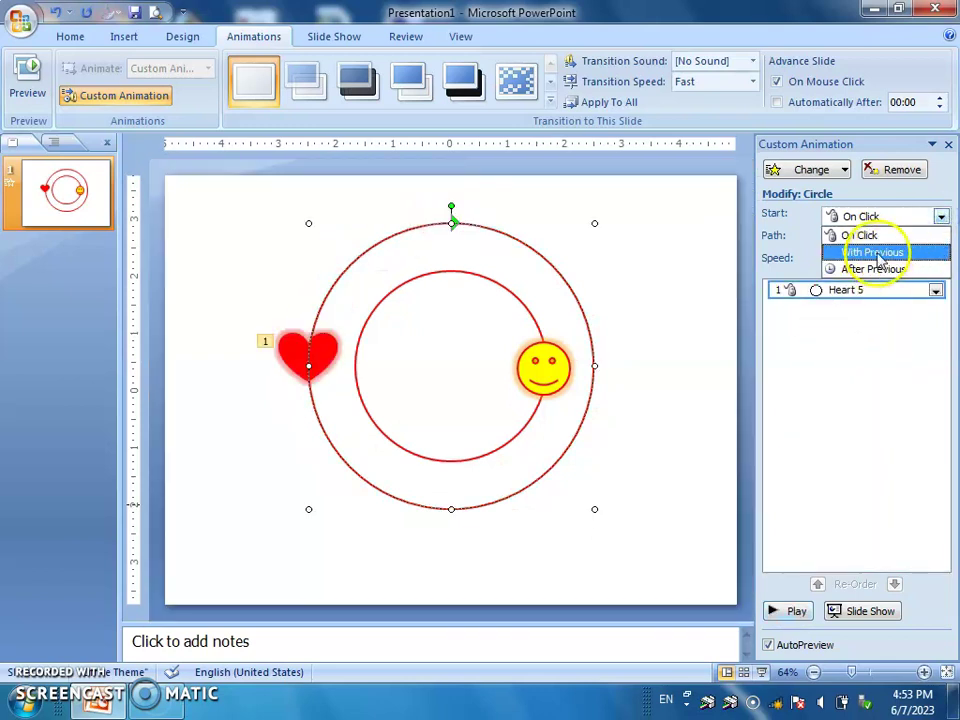
{"action": "left_click", "coordinate": [888, 252]}
{"action": "left_click", "coordinate": [941, 261]}
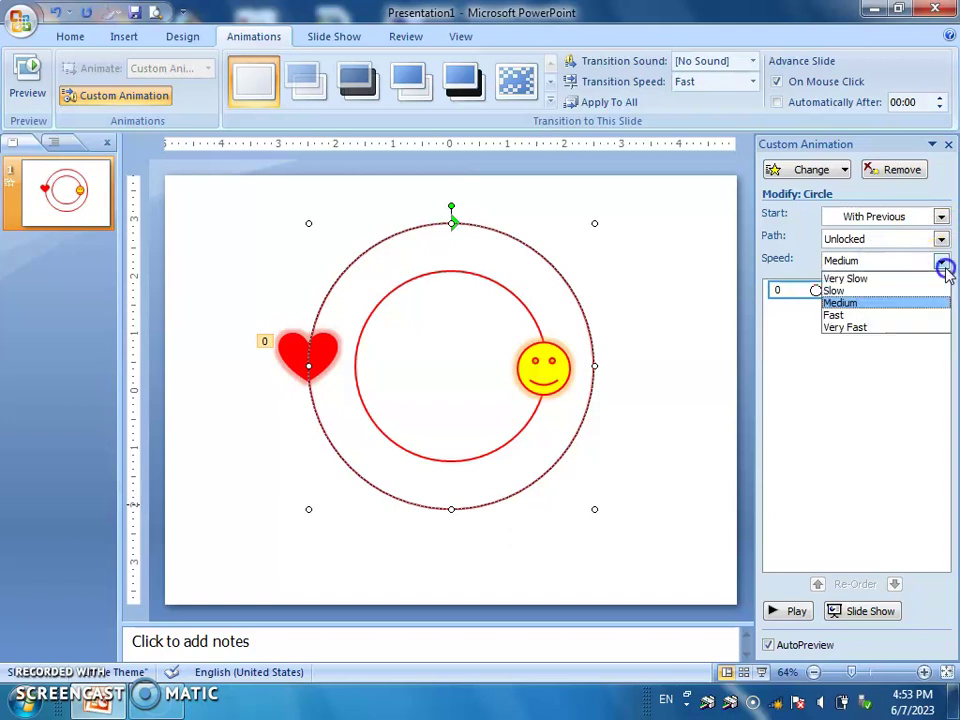
{"action": "left_click", "coordinate": [845, 281]}
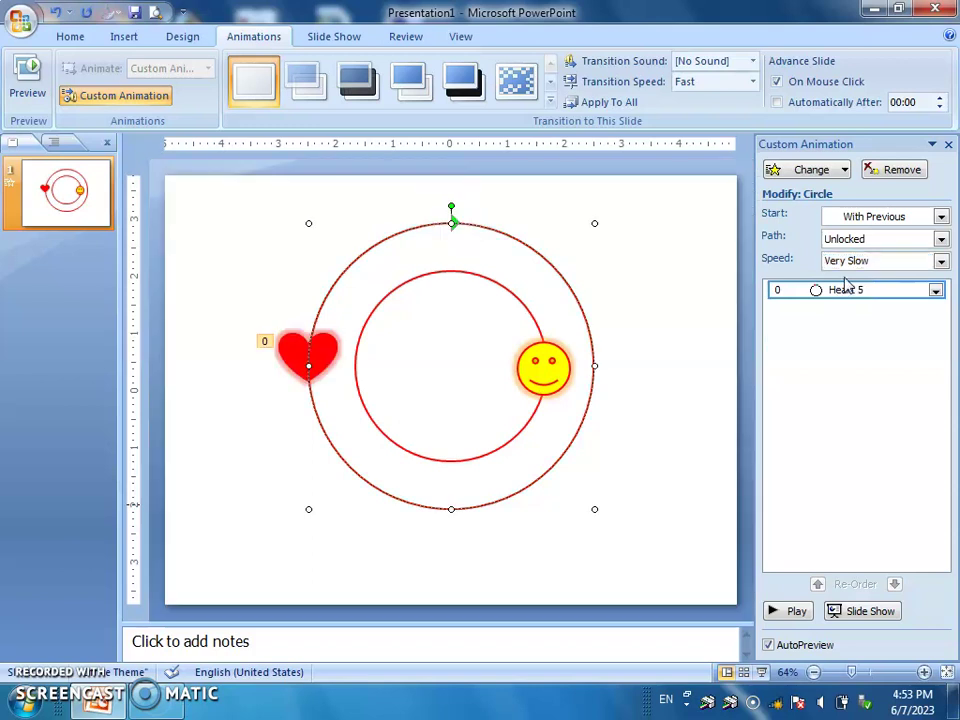
Set the heart's circle animation timing to repeat Until End of Slide
{"action": "left_click", "coordinate": [935, 291]}
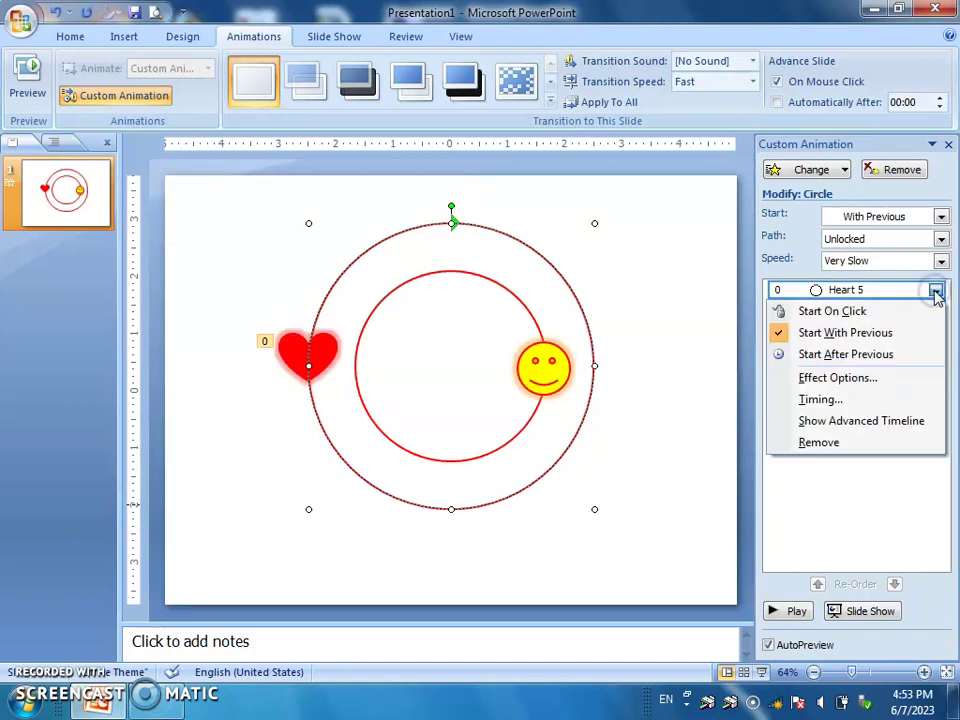
{"action": "left_click", "coordinate": [821, 399]}
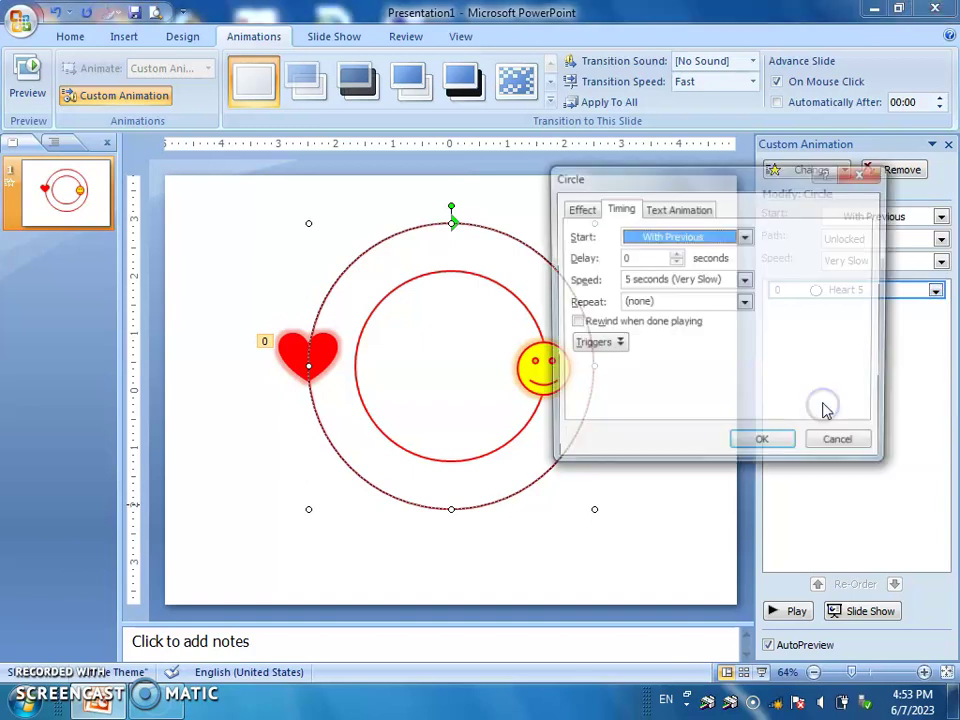
{"action": "left_click", "coordinate": [745, 303]}
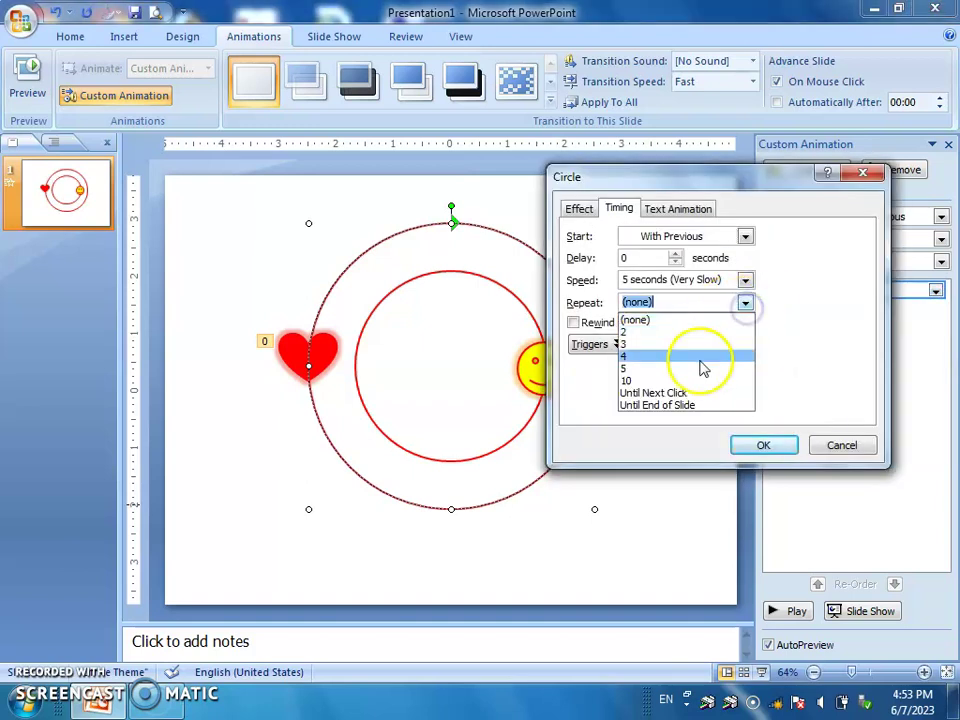
{"action": "left_click", "coordinate": [651, 405]}
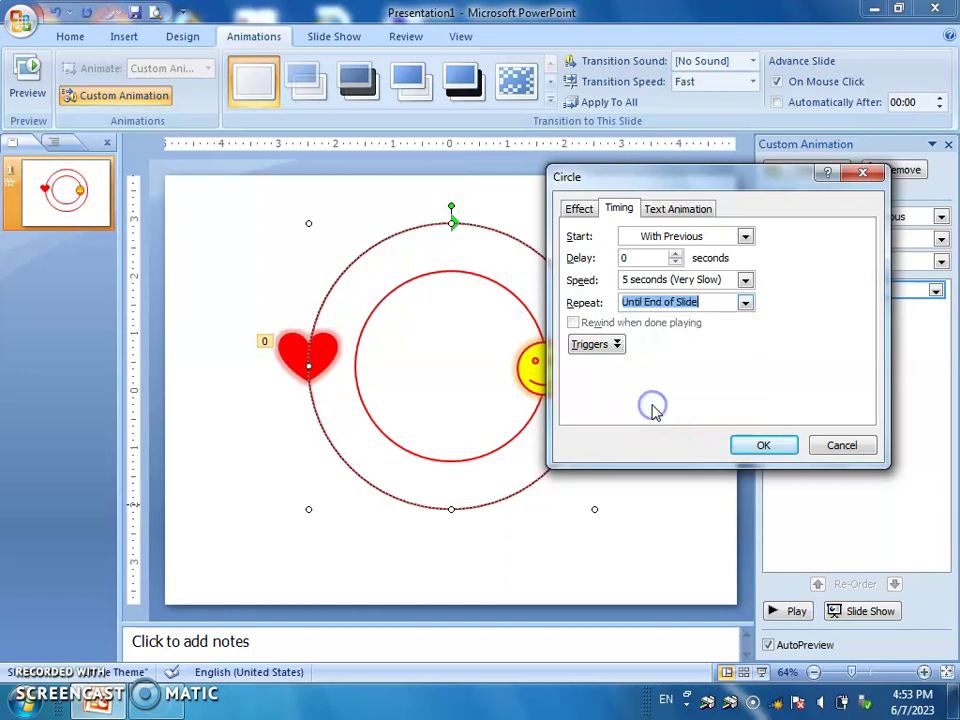
{"action": "left_click", "coordinate": [752, 445]}
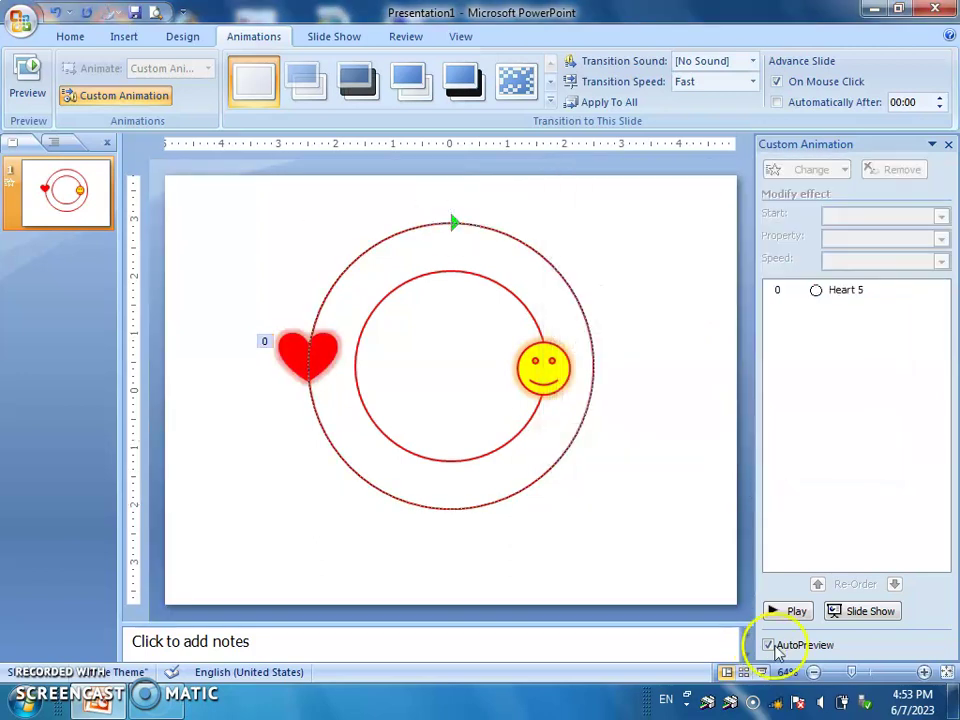
{"action": "left_click", "coordinate": [546, 367]}
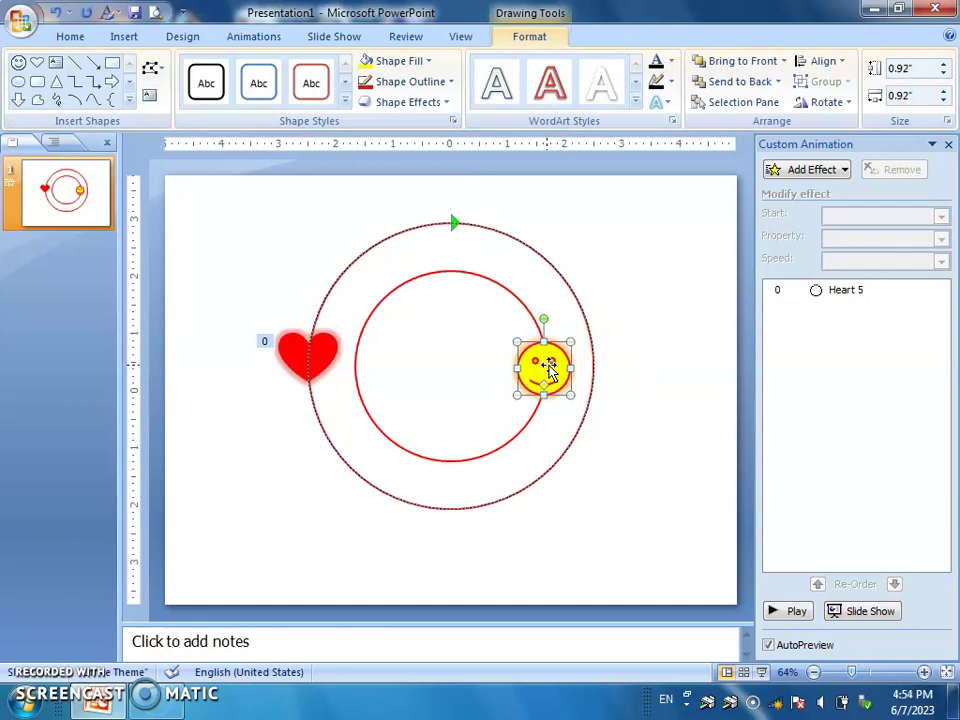
Add a Circle motion path effect to the smiley face
{"action": "left_click", "coordinate": [848, 170]}
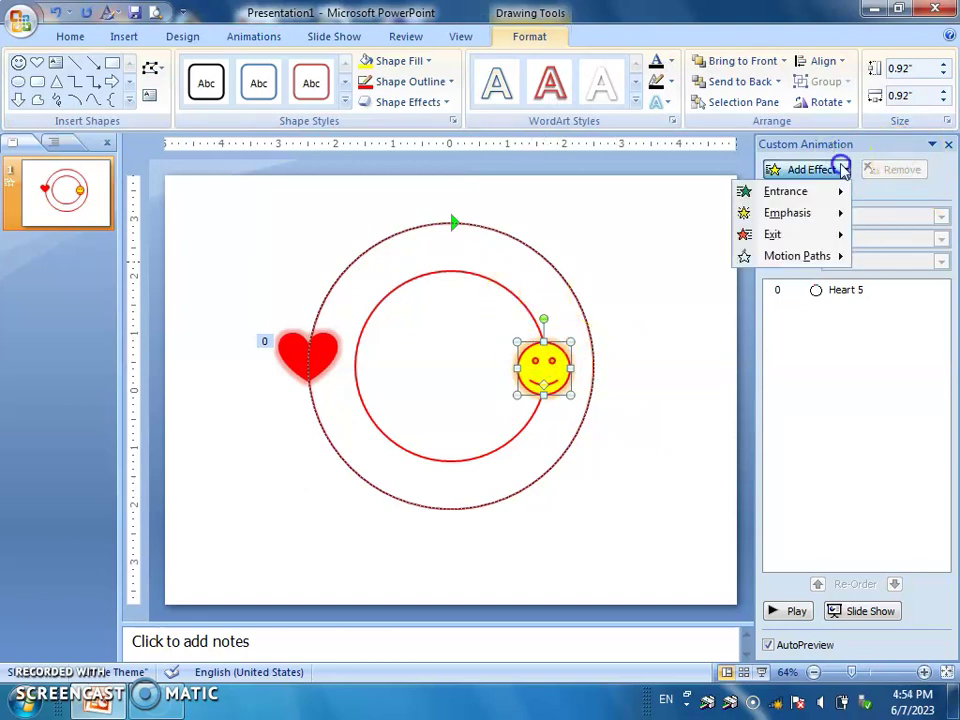
{"action": "mouse_move", "coordinate": [798, 256]}
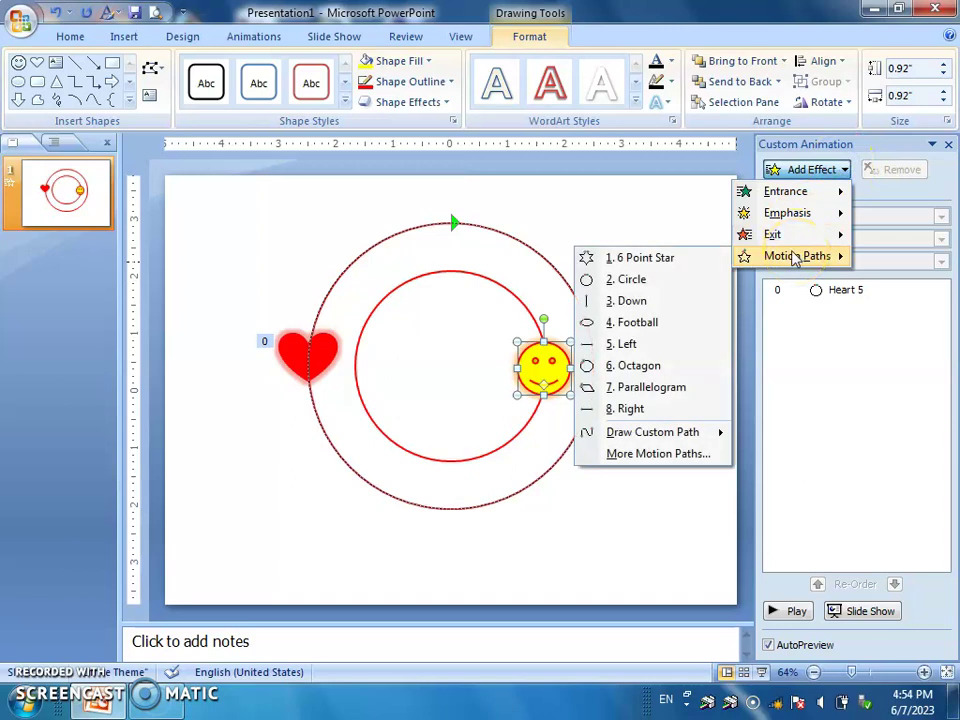
{"action": "left_click", "coordinate": [635, 280]}
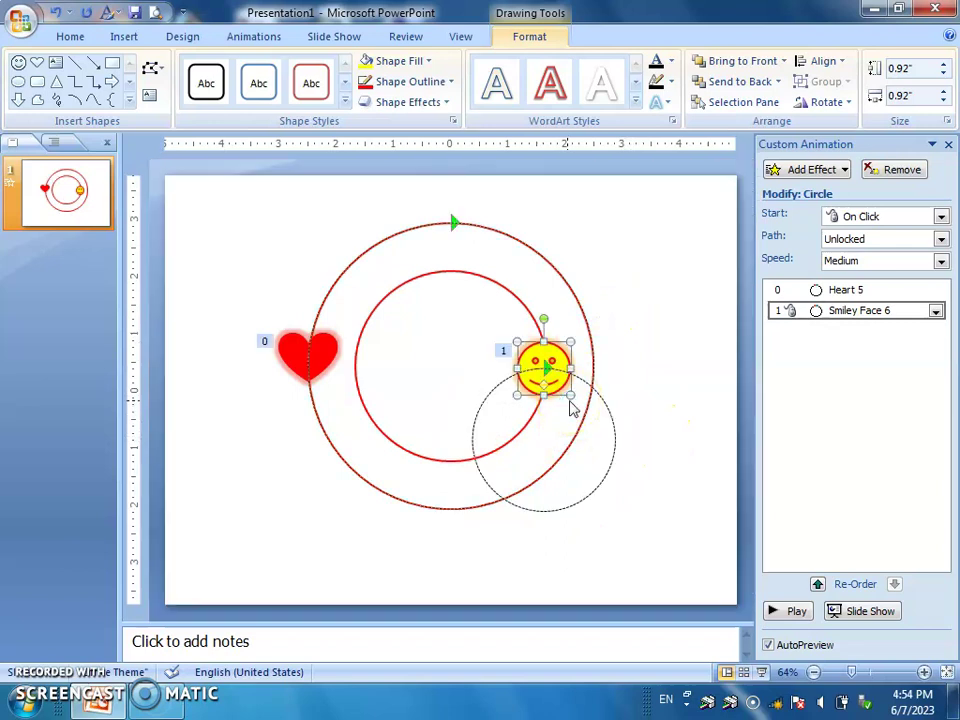
Recentre the smiley's circular path on the rings and enlarge it to the inner red circle
{"action": "left_click", "coordinate": [594, 393]}
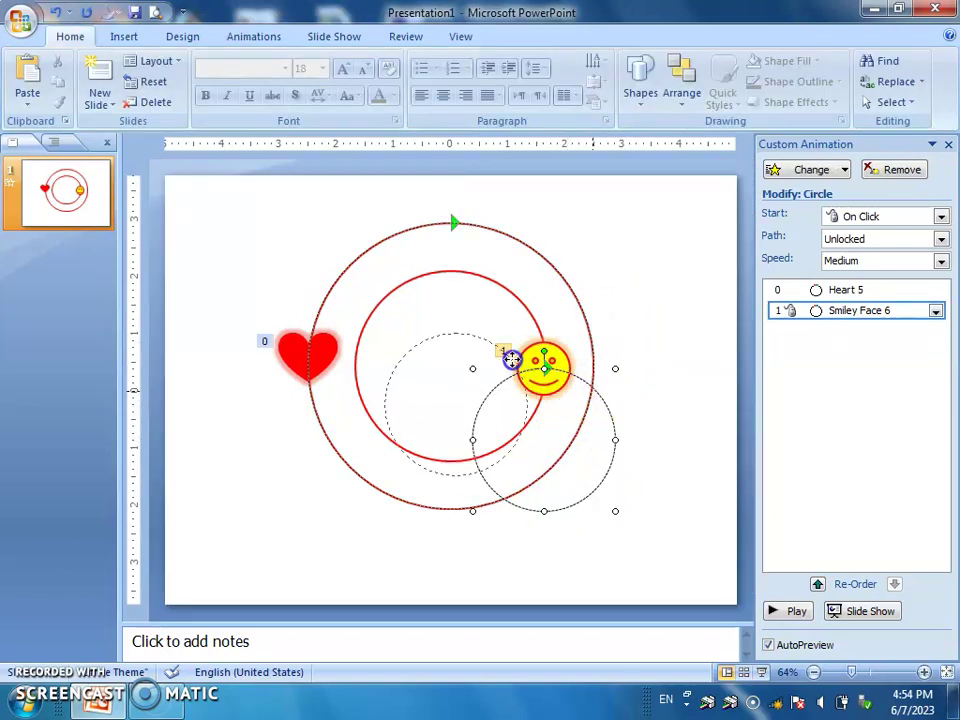
{"action": "left_click_drag", "start_coordinate": [506, 332], "coordinate": [500, 321]}
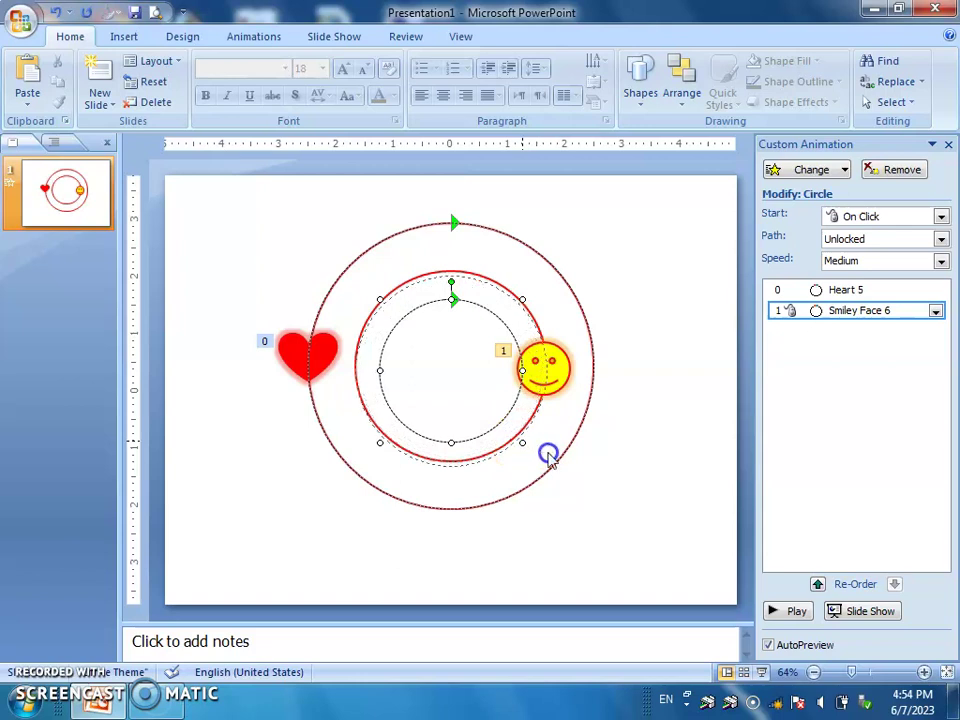
{"action": "left_click_drag", "start_coordinate": [548, 455], "coordinate": [546, 459]}
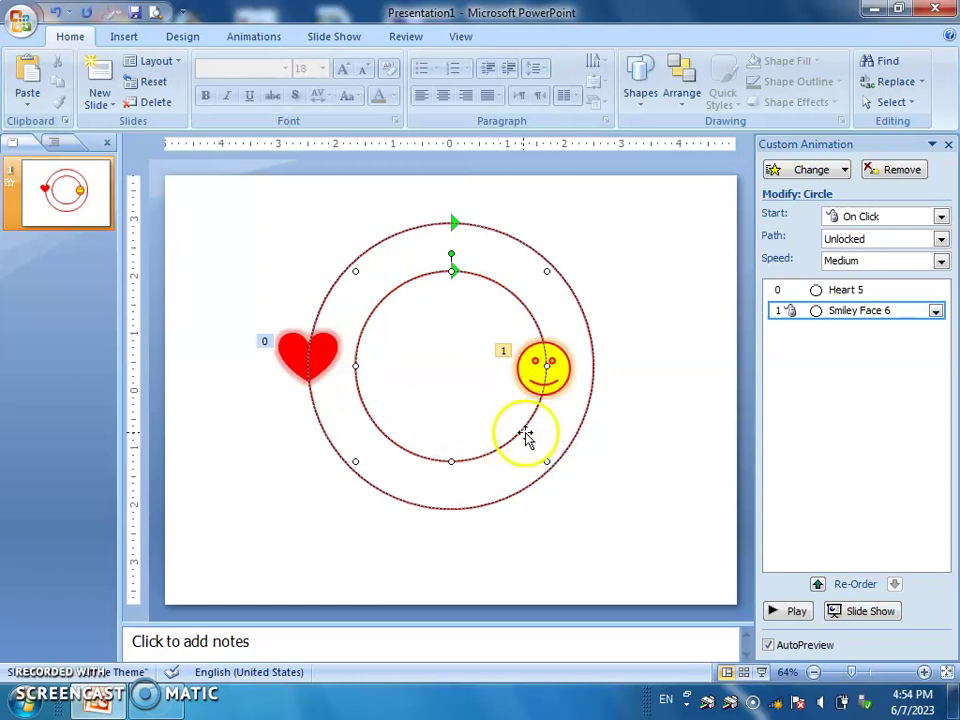
Time the smiley's orbit: start With Previous, 5 seconds (Very Slow), repeat Until End of Slide
{"action": "left_click", "coordinate": [937, 312]}
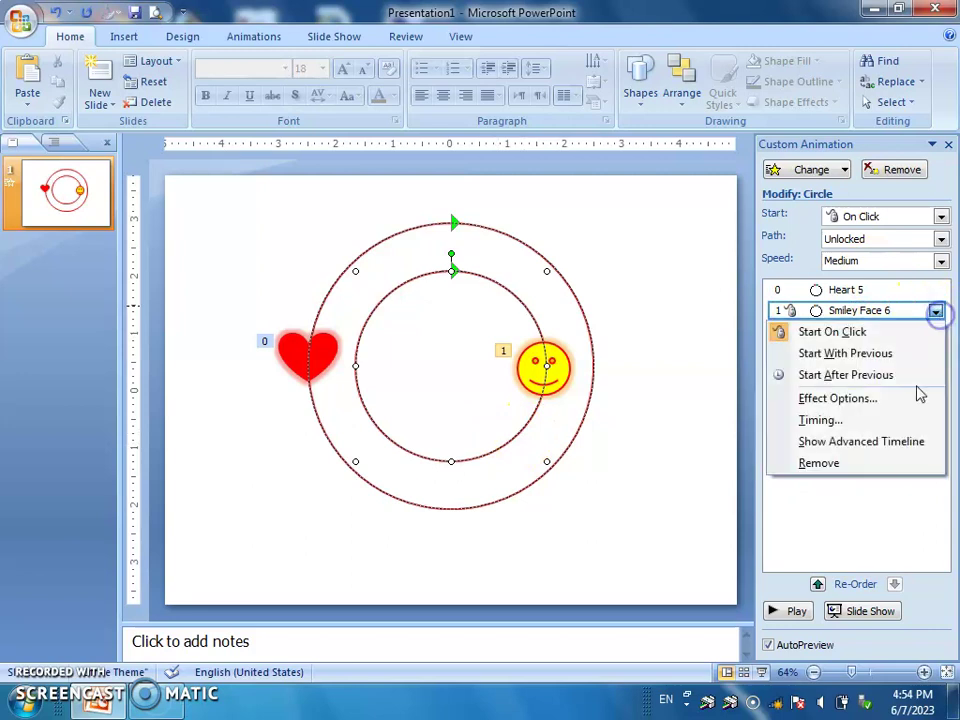
{"action": "left_click", "coordinate": [819, 421]}
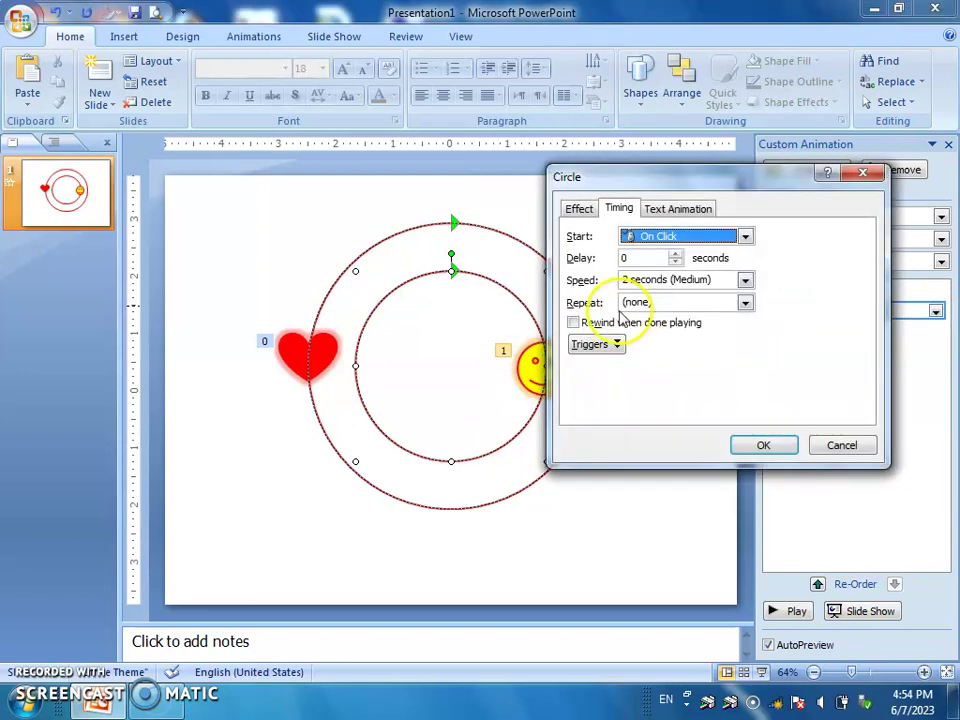
{"action": "left_click", "coordinate": [654, 302]}
{"action": "left_click", "coordinate": [745, 302]}
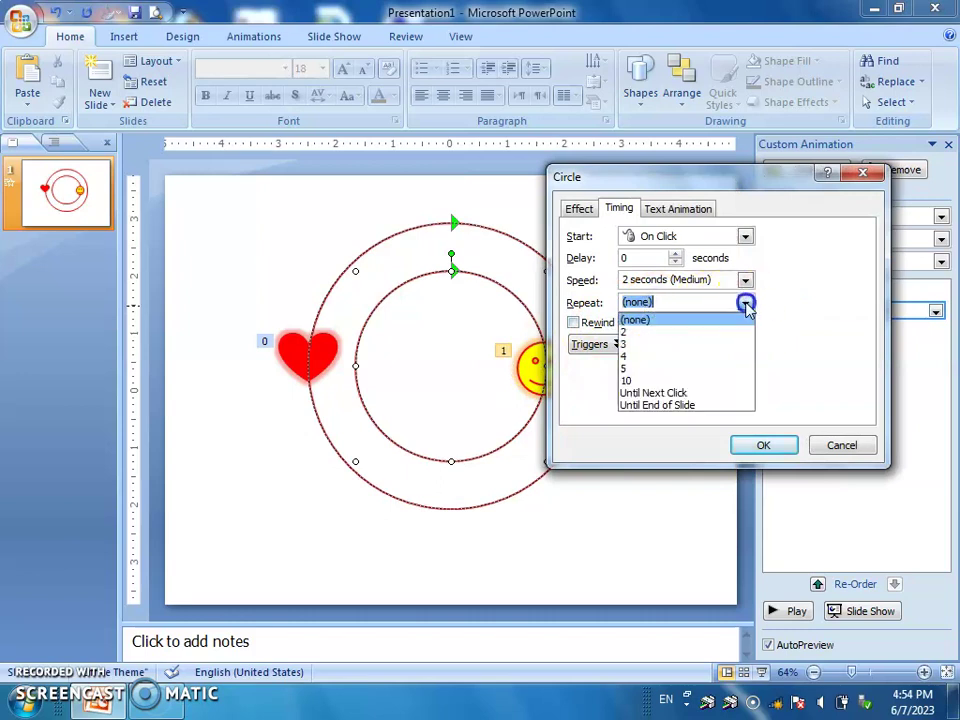
{"action": "left_click", "coordinate": [626, 404]}
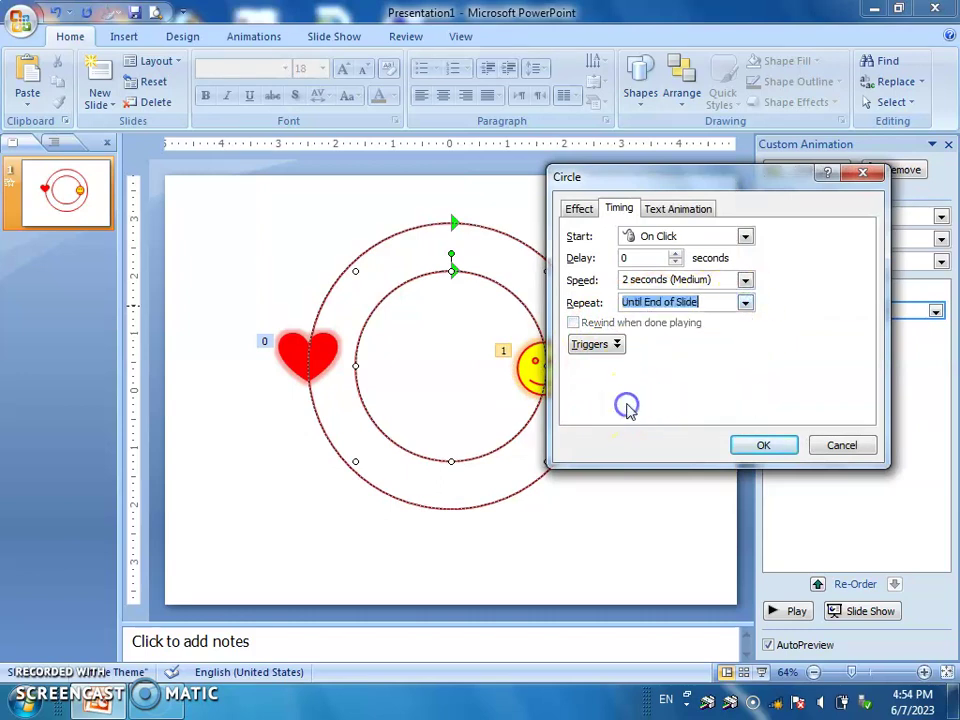
{"action": "left_click", "coordinate": [742, 236]}
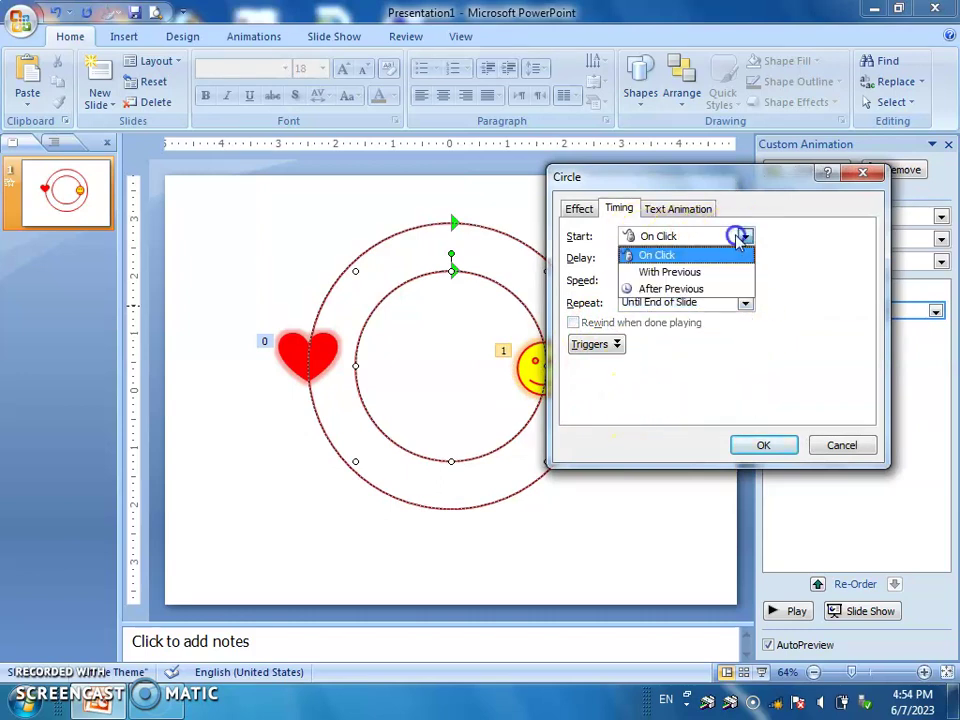
{"action": "left_click", "coordinate": [655, 271]}
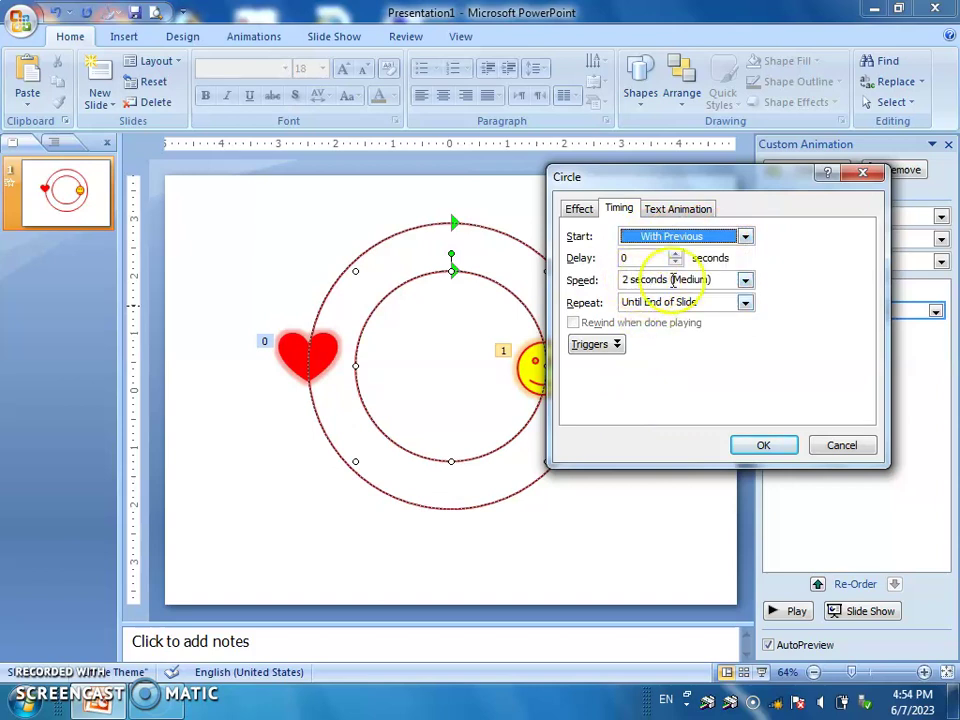
{"action": "left_click", "coordinate": [746, 280]}
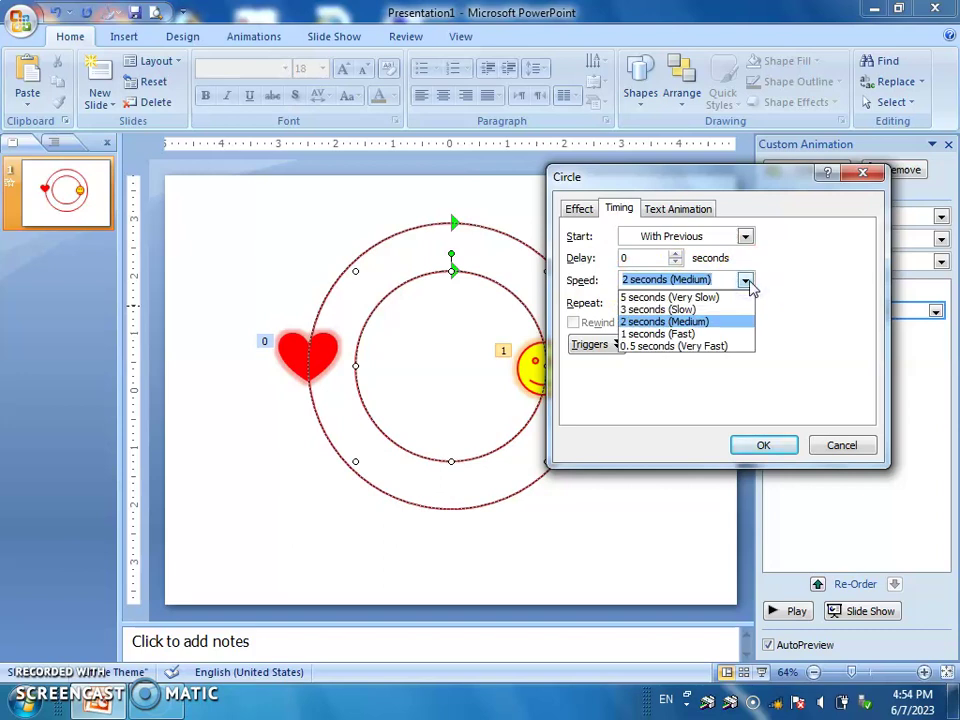
{"action": "left_click", "coordinate": [711, 297]}
{"action": "left_click", "coordinate": [767, 447]}
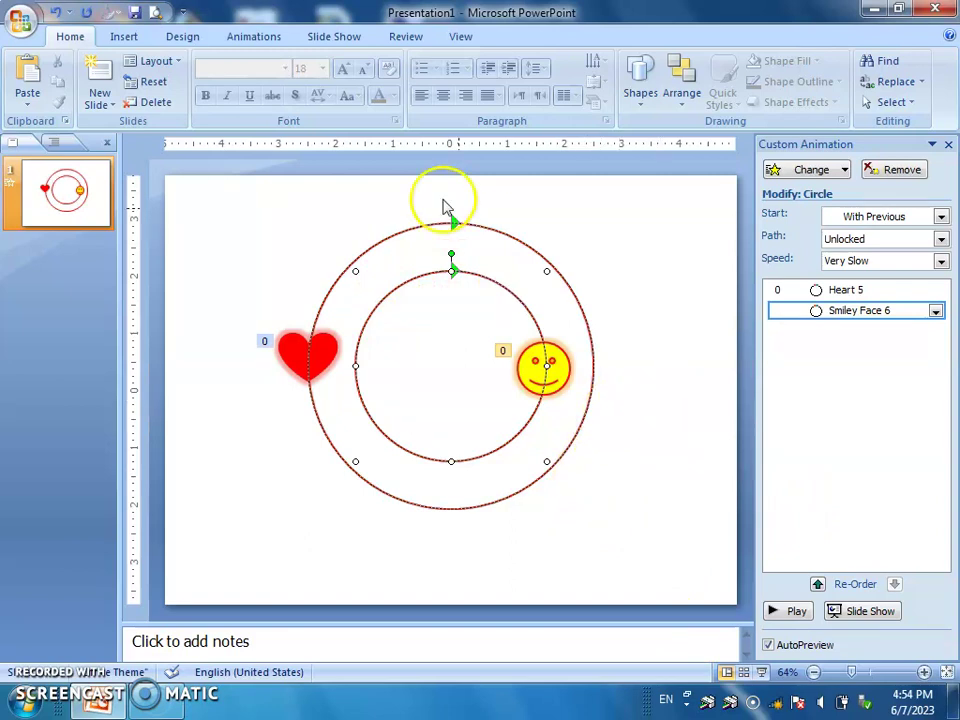
Close the Custom Animation pane, run the slide show from the beginning, then exit it
{"action": "left_click", "coordinate": [362, 42]}
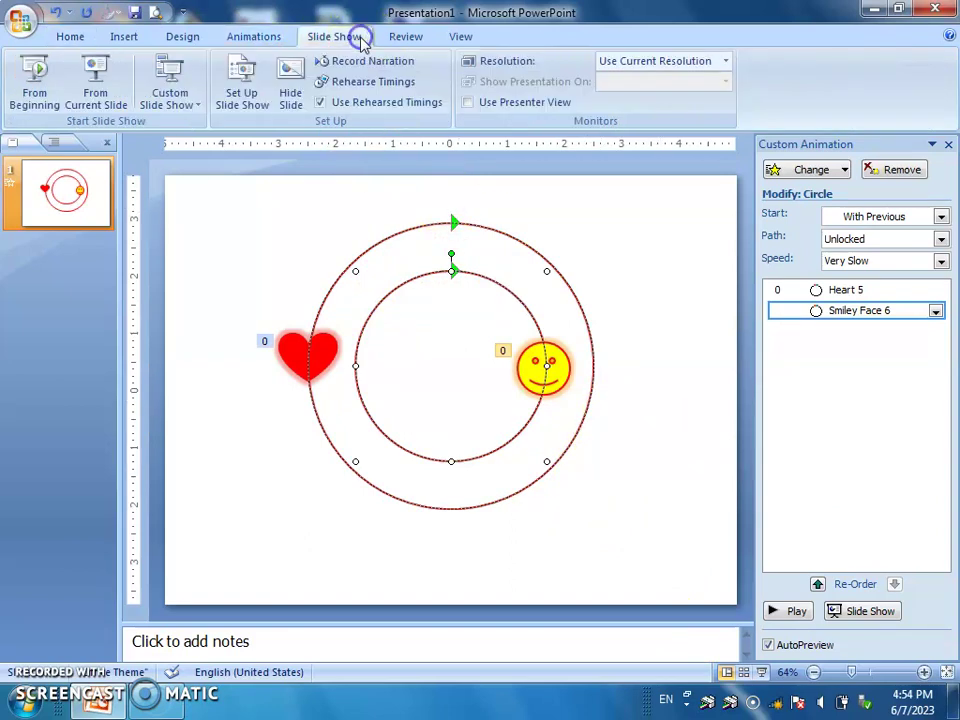
{"action": "left_click", "coordinate": [948, 145]}
{"action": "left_click", "coordinate": [34, 78]}
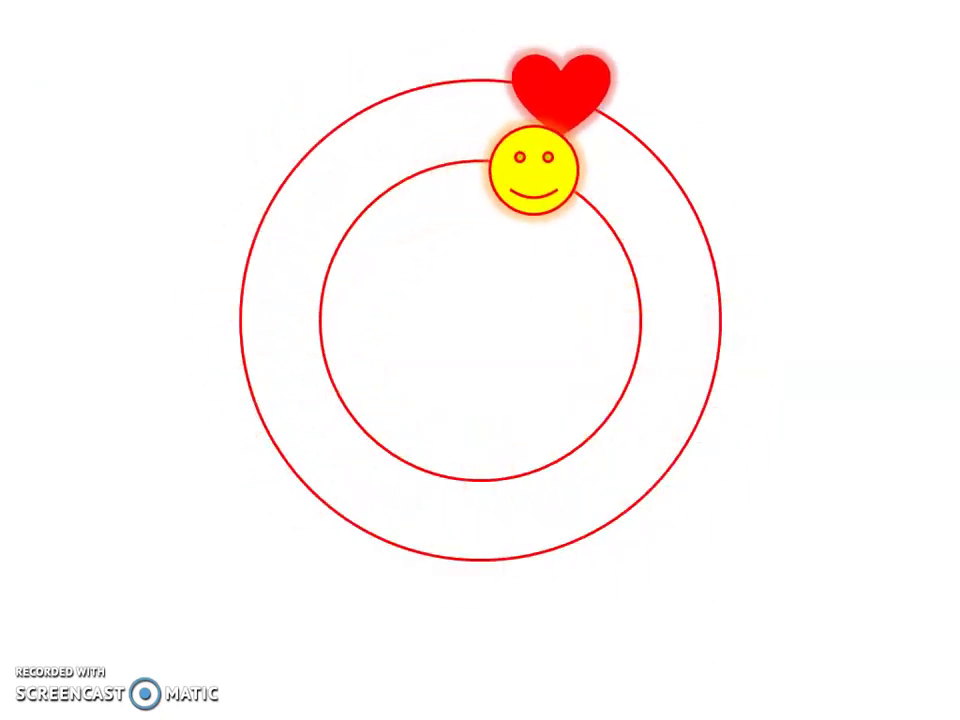
{"action": "key", "text": "Escape"}
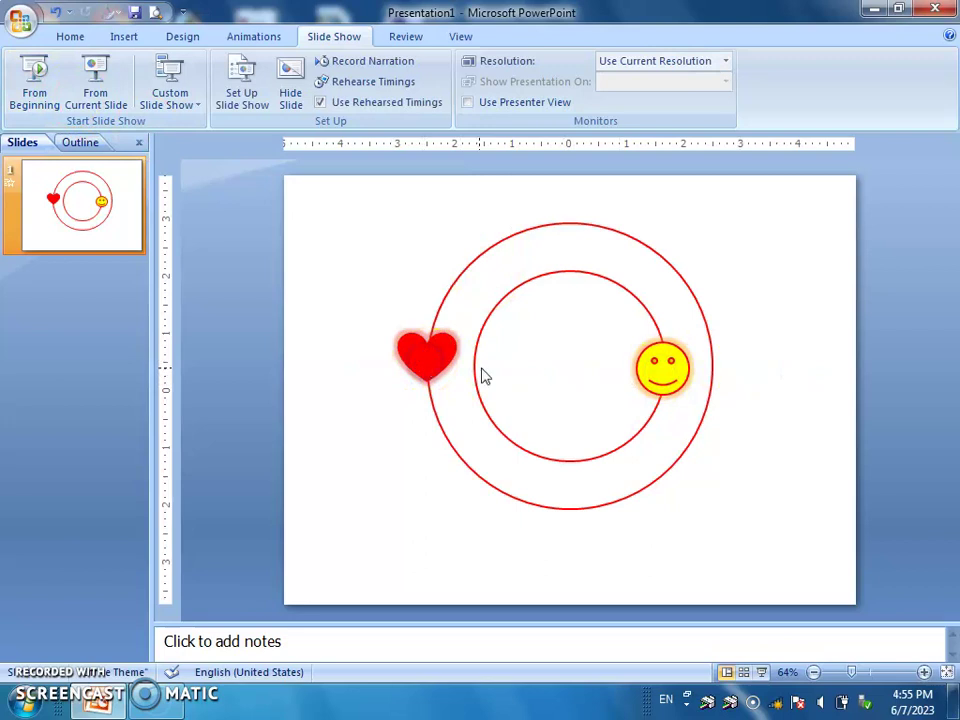
Return to slide 1 and select the smiley face on the slide
{"action": "right_click", "coordinate": [434, 233]}
{"action": "left_click", "coordinate": [660, 281]}
{"action": "left_click", "coordinate": [263, 640]}
{"action": "left_click", "coordinate": [70, 36]}
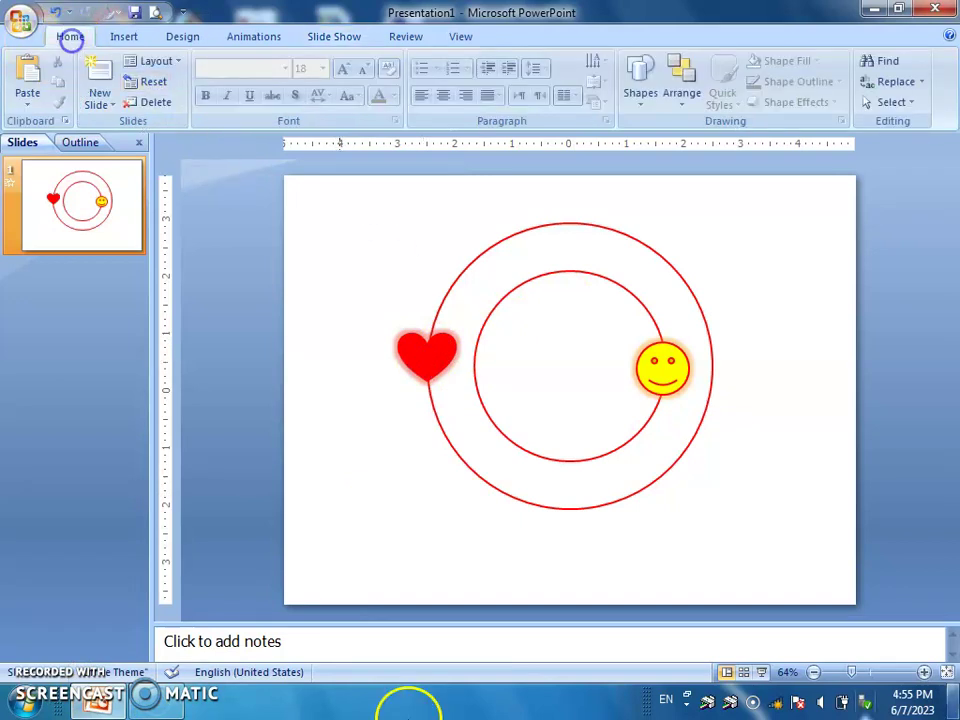
{"action": "left_click", "coordinate": [81, 214]}
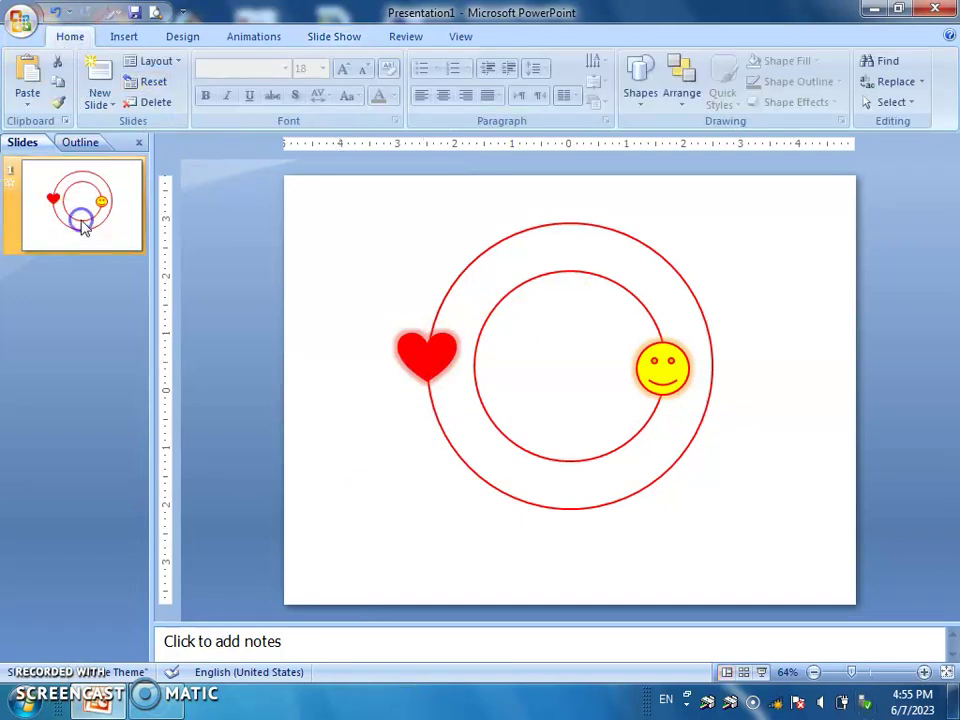
{"action": "left_click", "coordinate": [424, 370]}
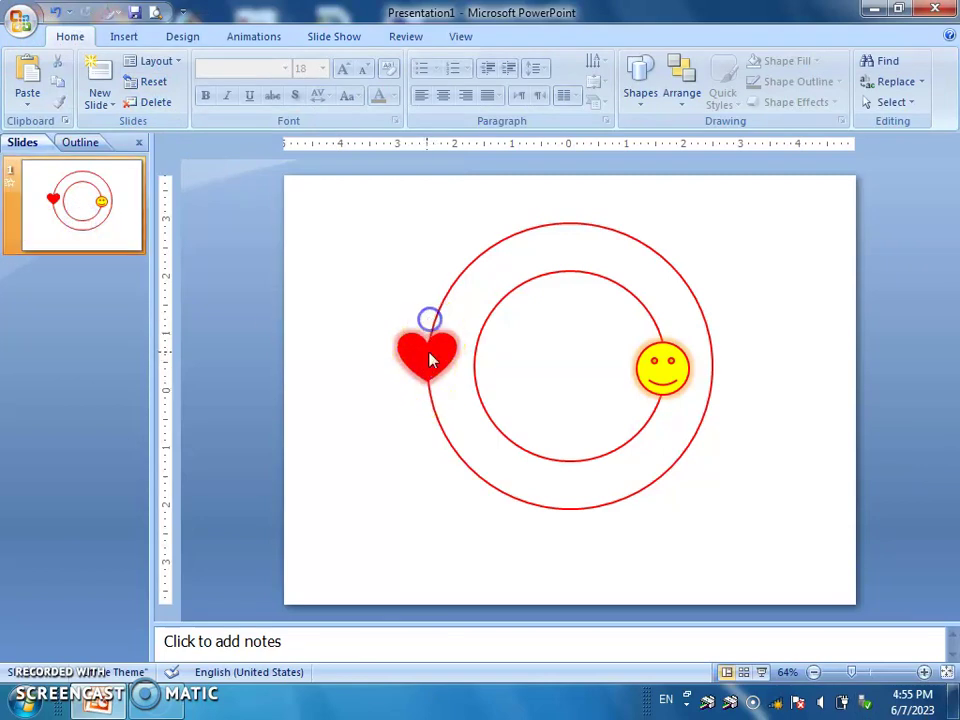
{"action": "left_click", "coordinate": [683, 365]}
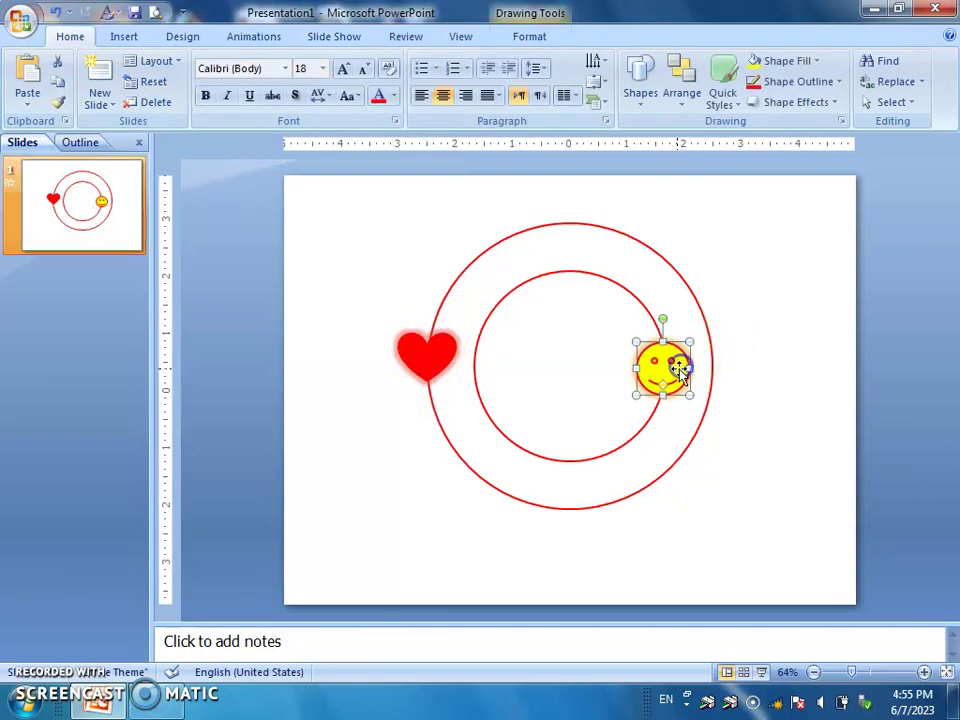
{"action": "right_click", "coordinate": [679, 369]}
{"action": "key", "text": "Escape"}
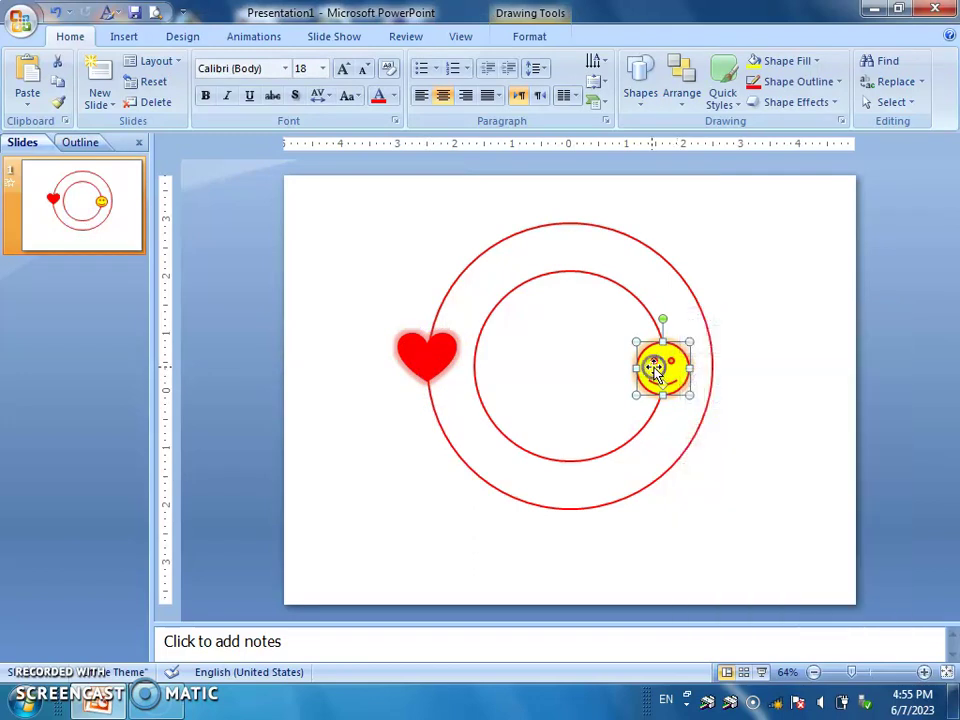
Show the Custom Animation pane from the Animations tab
{"action": "left_click", "coordinate": [233, 38]}
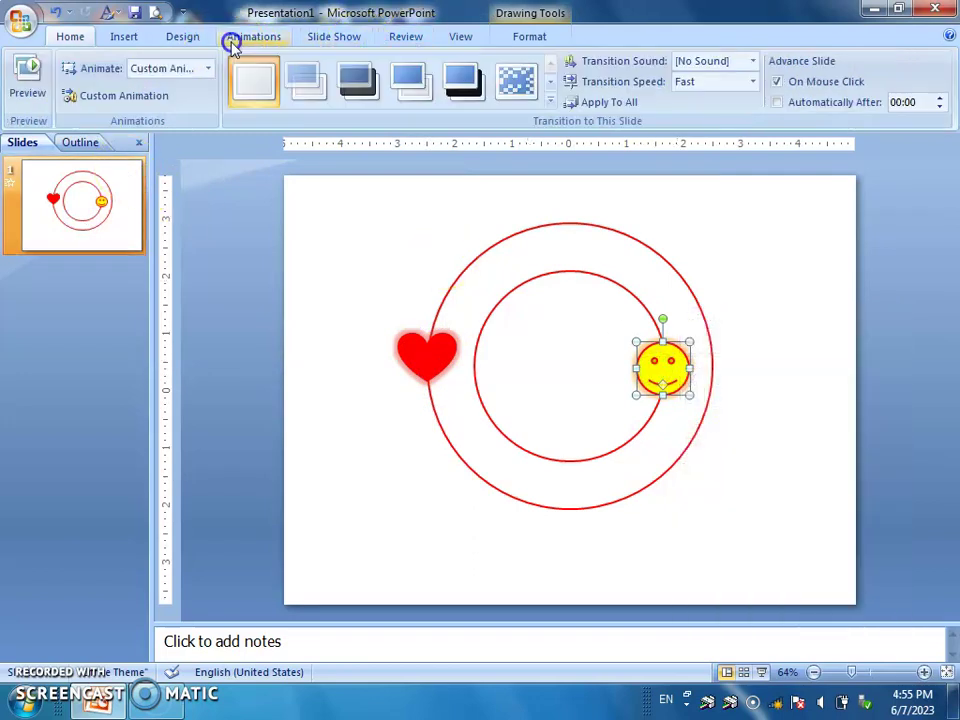
{"action": "left_click", "coordinate": [118, 100]}
{"action": "left_click", "coordinate": [832, 175]}
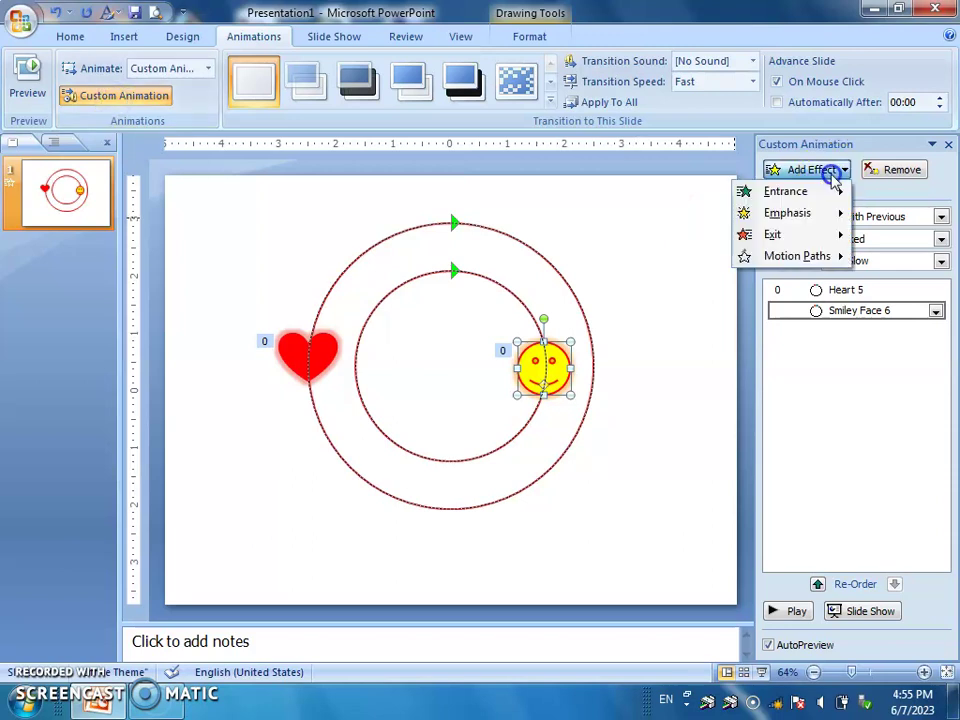
{"action": "left_click", "coordinate": [846, 170]}
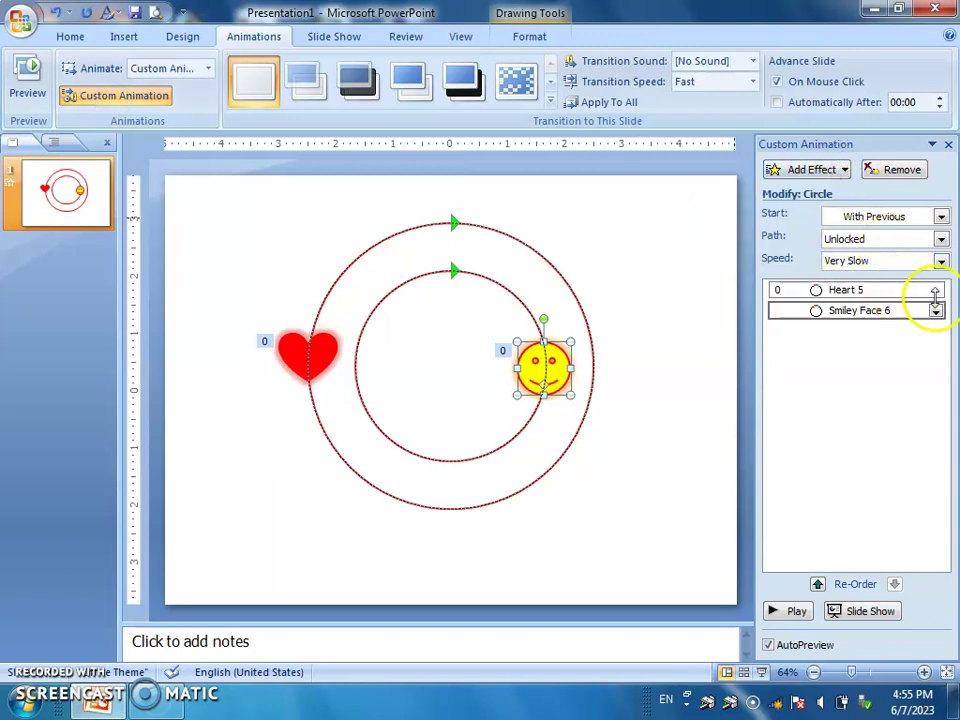
Set the smiley's orbit speed to Slow and play the animation
{"action": "left_click", "coordinate": [941, 260]}
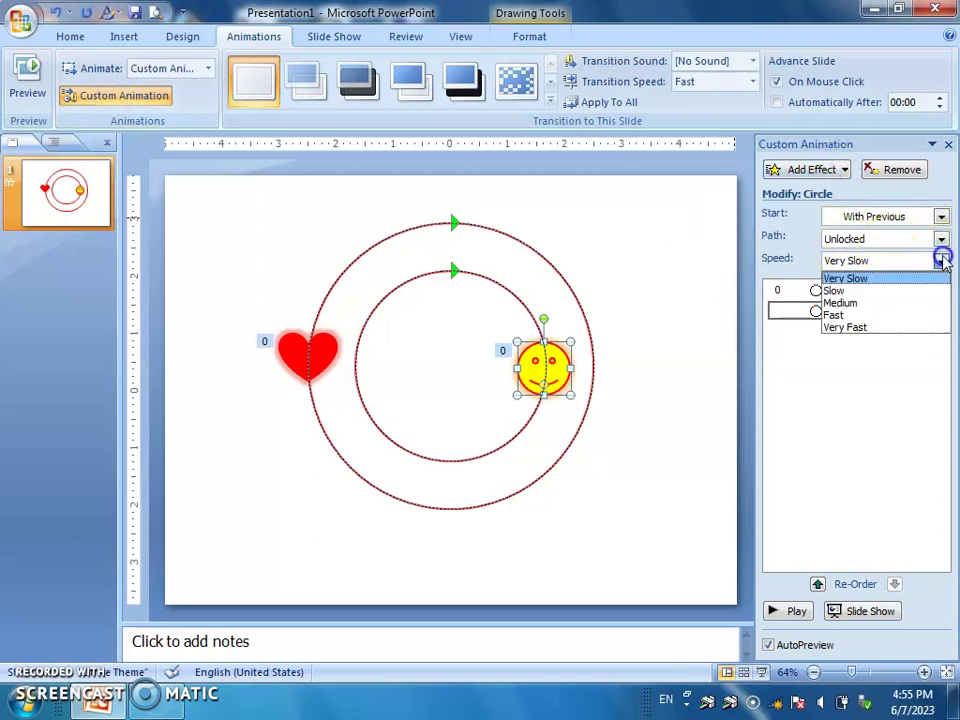
{"action": "left_click", "coordinate": [836, 291]}
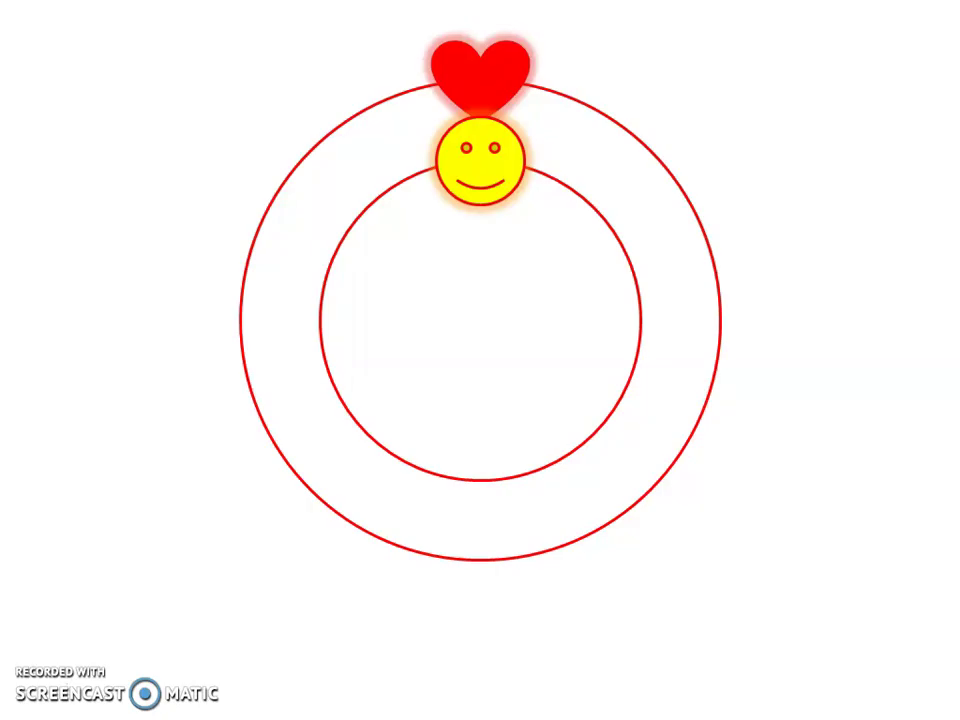
{"action": "left_click", "coordinate": [828, 288]}
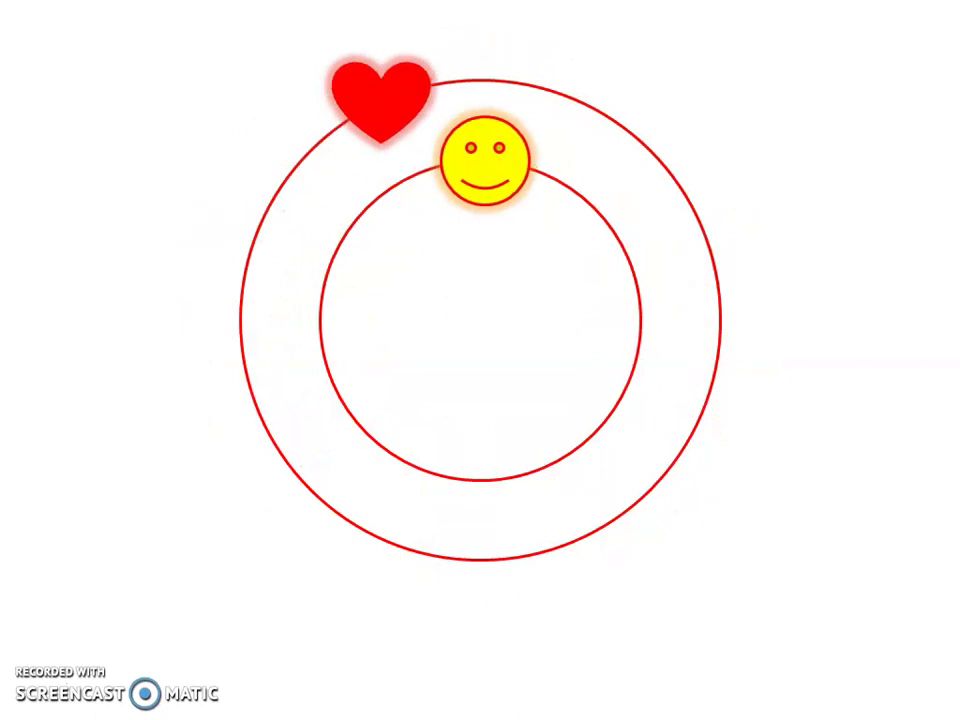
Exit the slide show back to Normal view with the Custom Animation pane showing
{"action": "left_click", "coordinate": [742, 286]}
{"action": "key", "text": "Escape"}
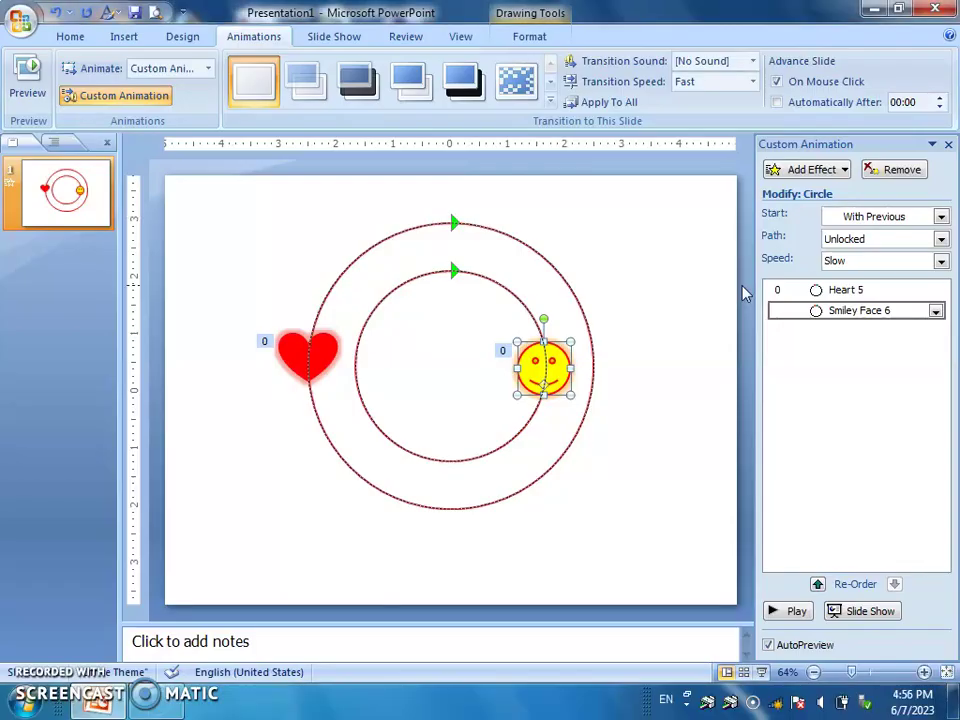
{"action": "left_click", "coordinate": [731, 311]}
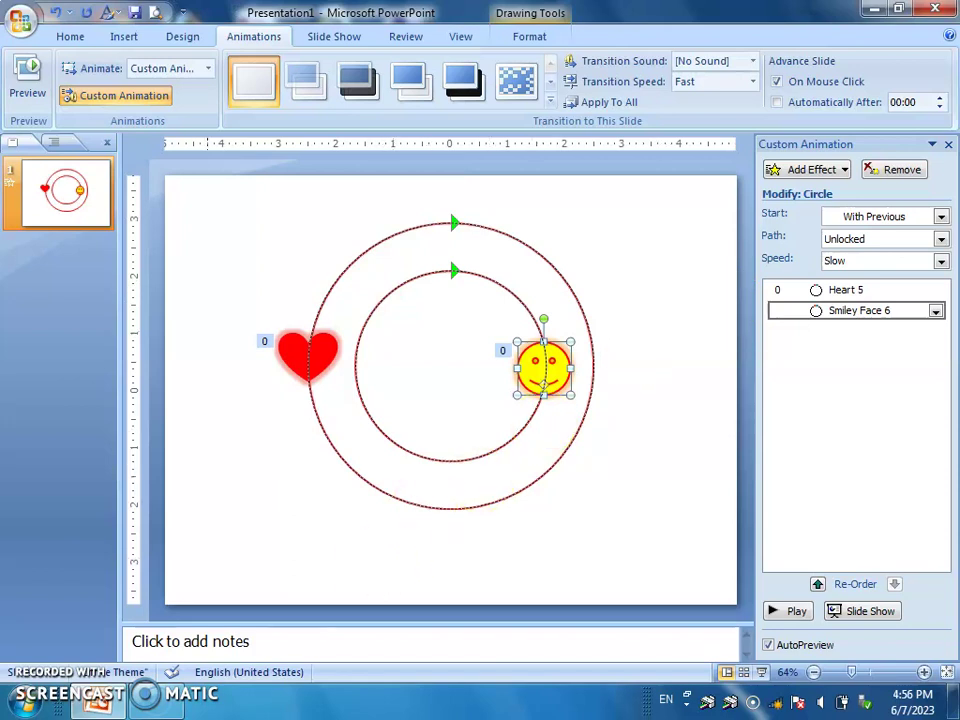